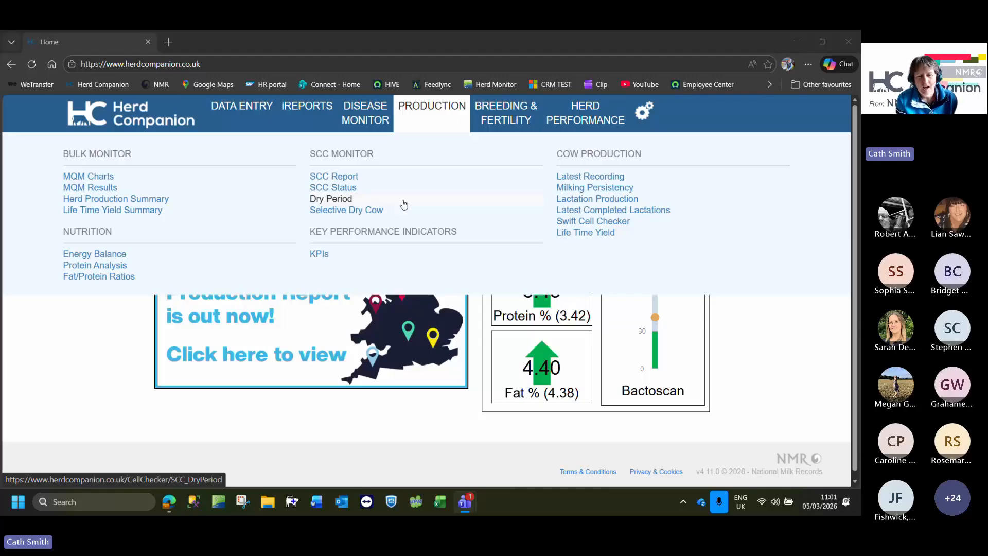
# Open the Selective Dry Cow report and review its bulk SCC, individual cow SCC, clinical mastitis and mastitis pathogen sections
pyautogui.click(336, 211)
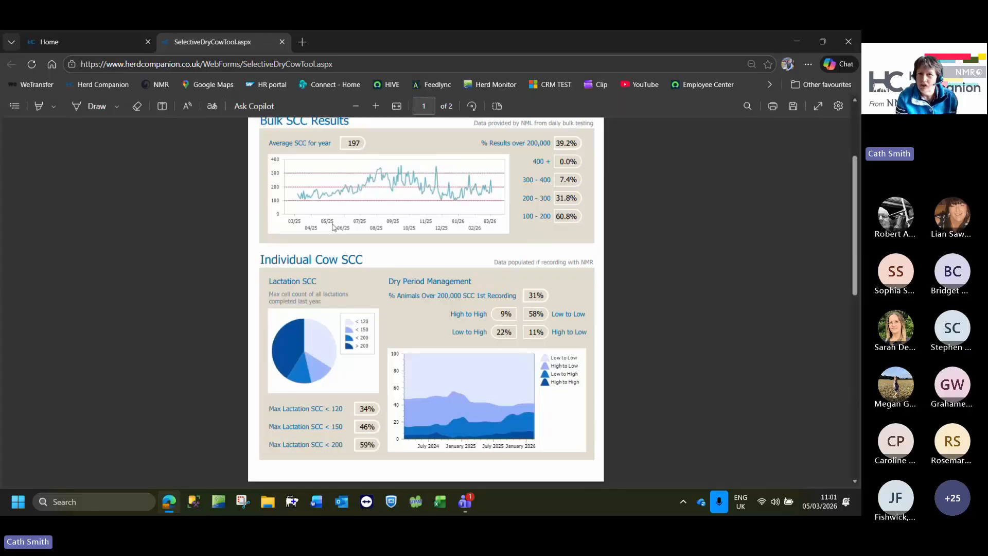
pyautogui.scroll(3, 333, 227)
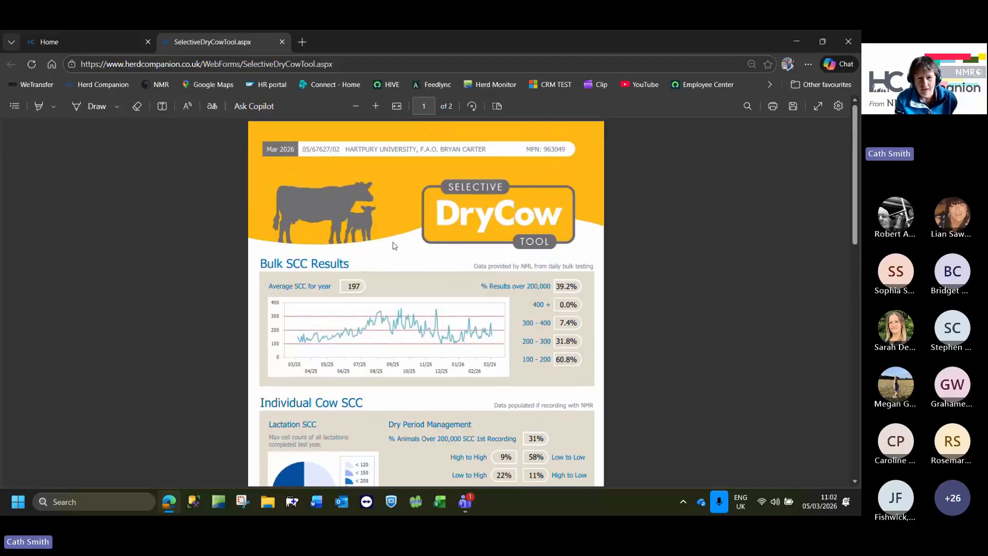
pyautogui.scroll(-2, 398, 265)
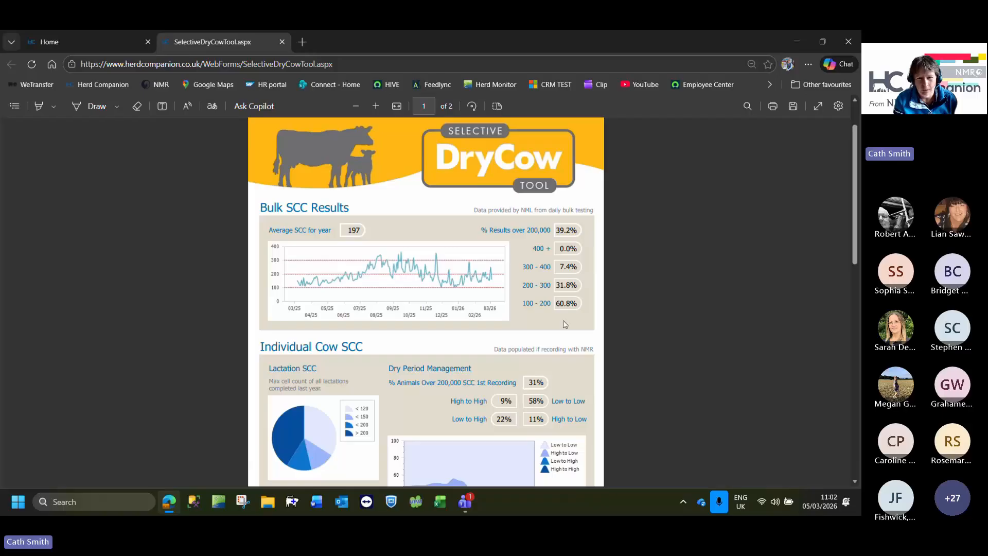
pyautogui.scroll(-2, 556, 329)
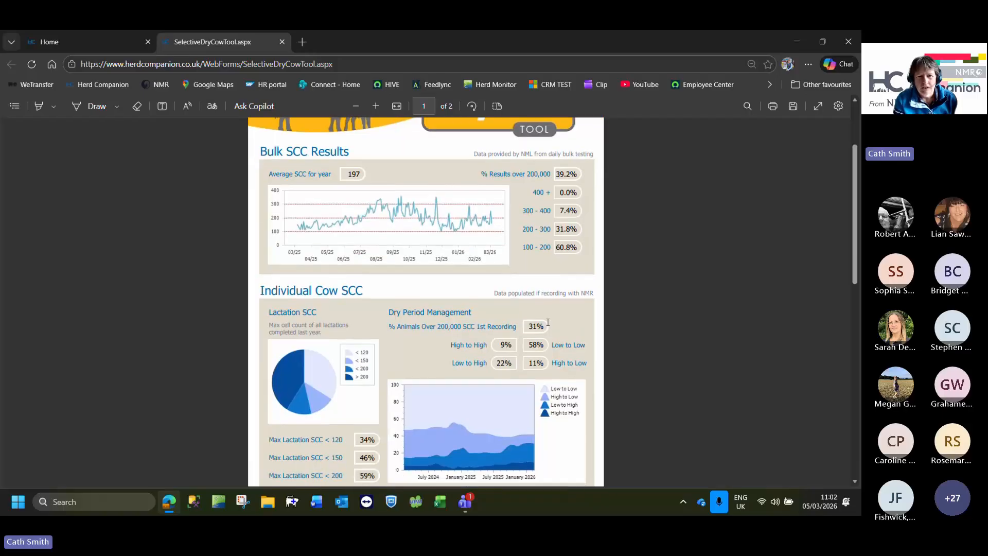
pyautogui.scroll(-2, 514, 308)
pyautogui.scroll(-1, 498, 299)
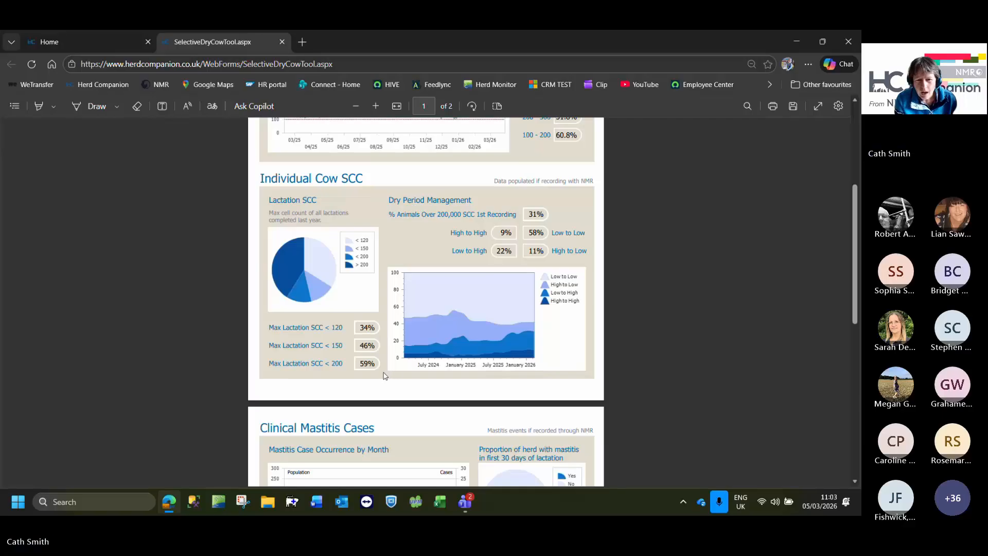
pyautogui.scroll(-3, 396, 340)
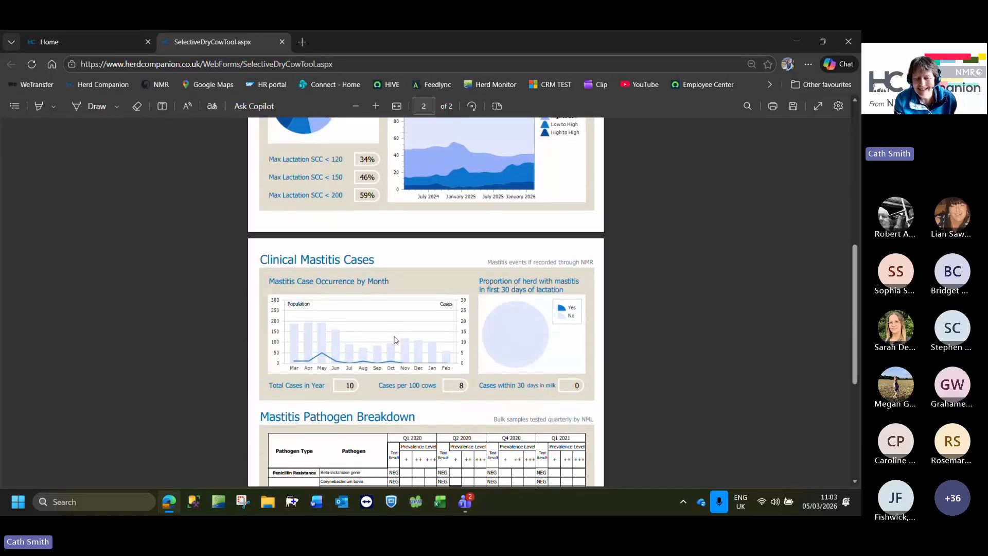
pyautogui.scroll(-1, 396, 340)
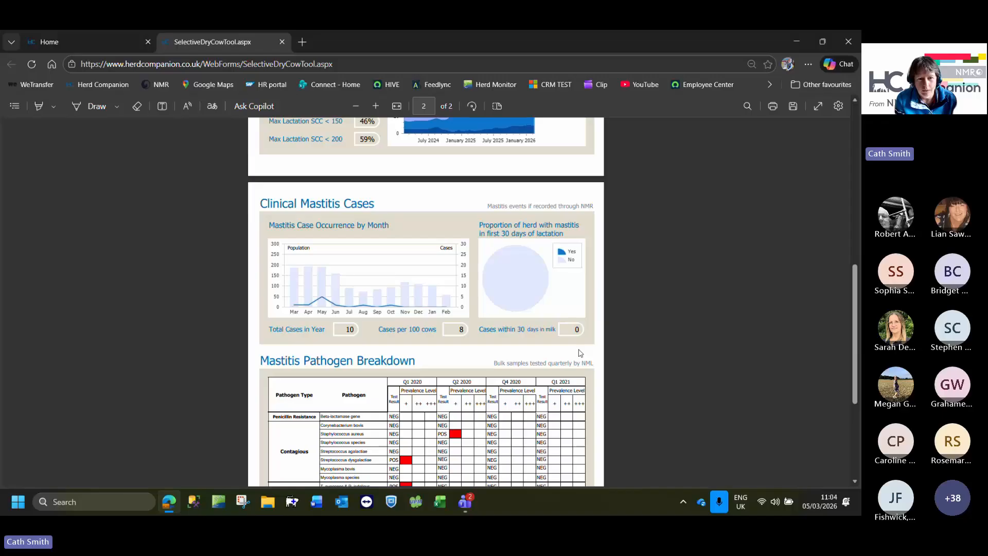
pyautogui.scroll(-1, 556, 353)
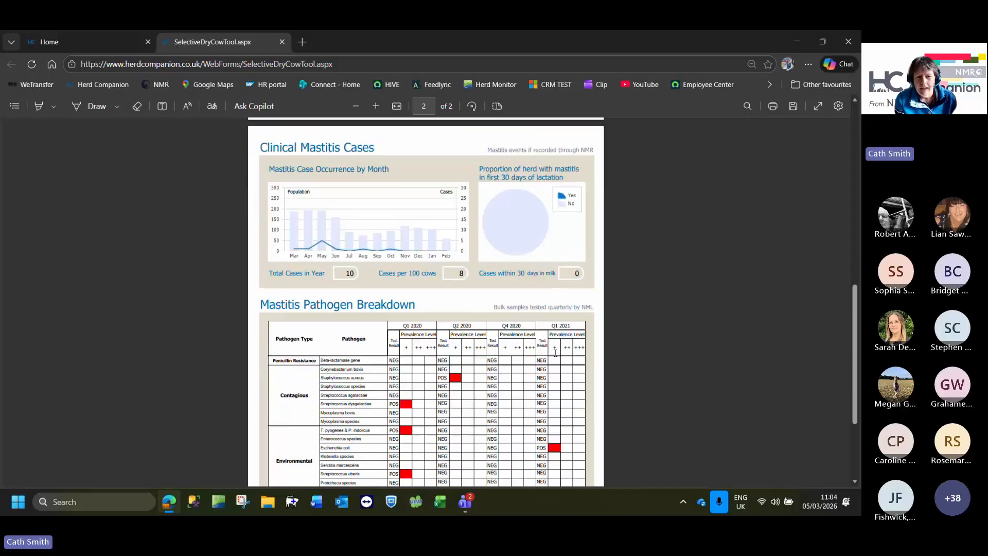
pyautogui.scroll(-2, 556, 353)
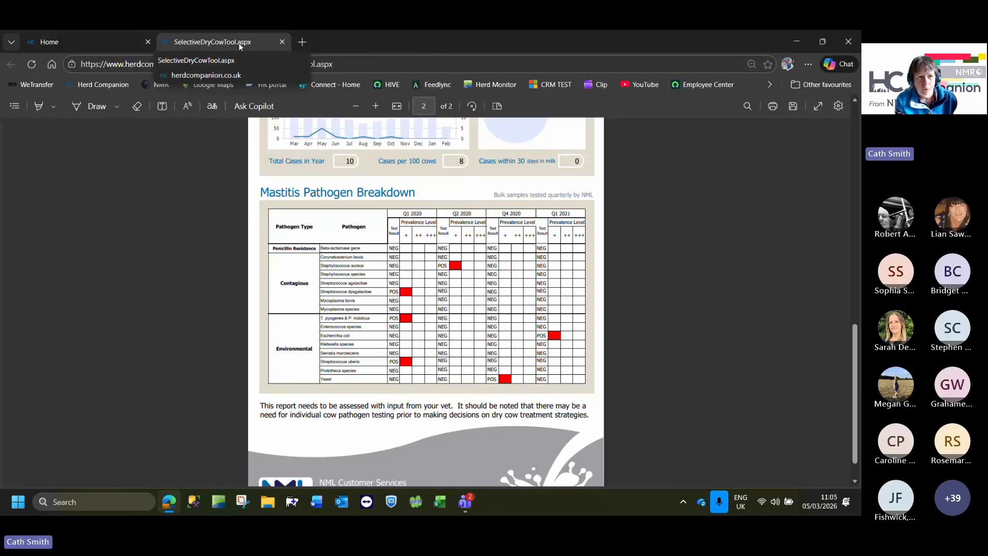
# Return to the Herd Companion home page, open the SCC Report, and review its herd charts and individual cow SCC details
pyautogui.click(65, 44)
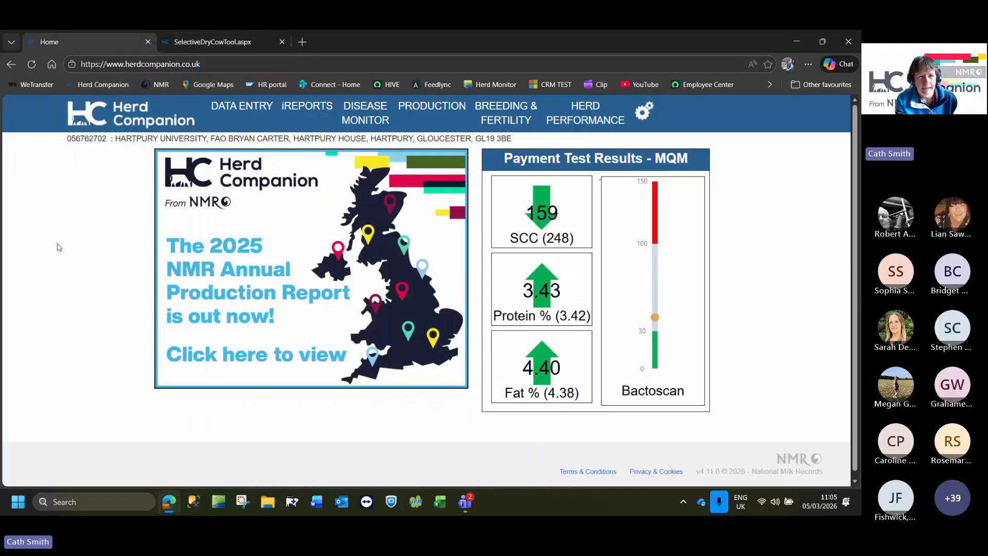
pyautogui.moveTo(434, 114)
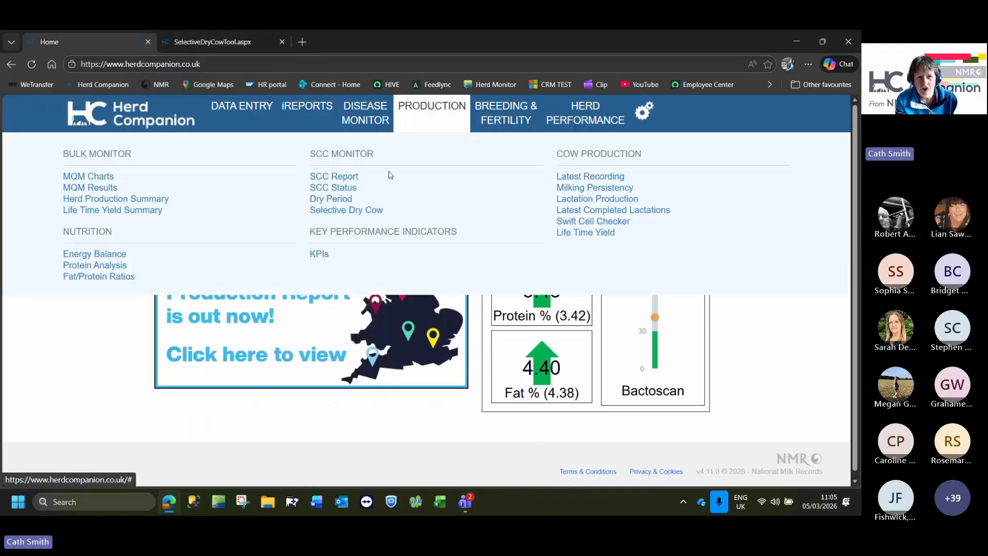
pyautogui.click(325, 178)
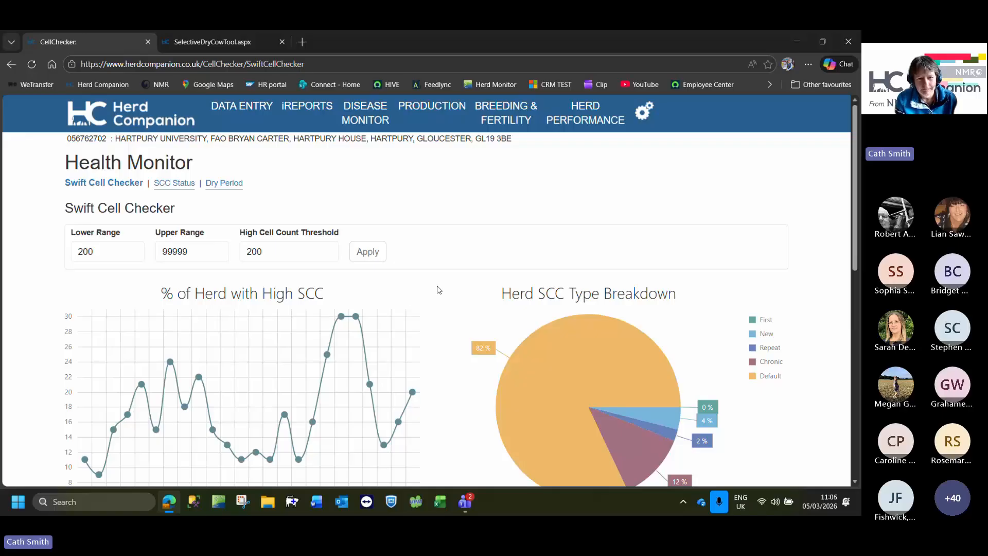
pyautogui.scroll(-8, 438, 290)
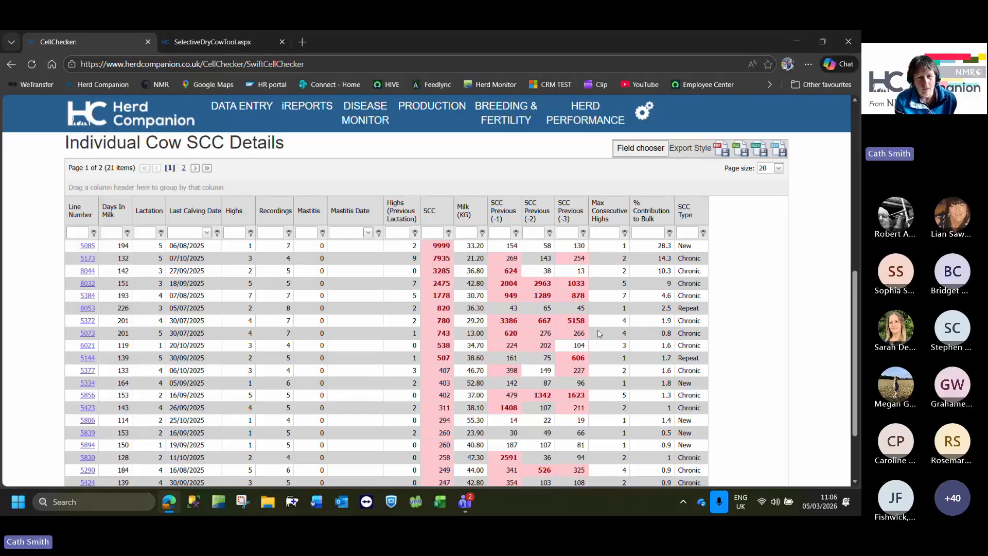
pyautogui.scroll(1, 336, 374)
pyautogui.scroll(1, 335, 376)
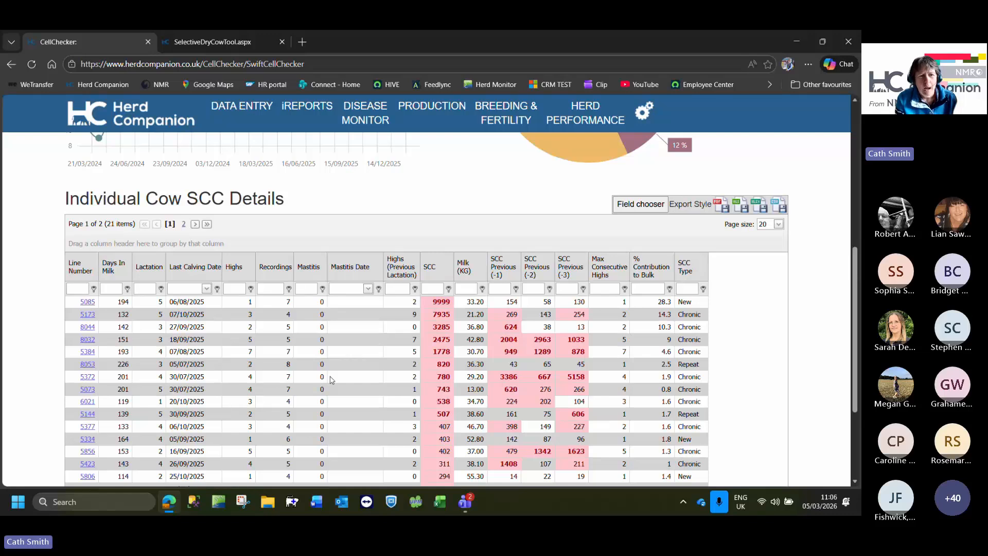
# Switch to the SCC Status page and examine the SCC Status Summary chart with its infection categories
pyautogui.scroll(7, 332, 380)
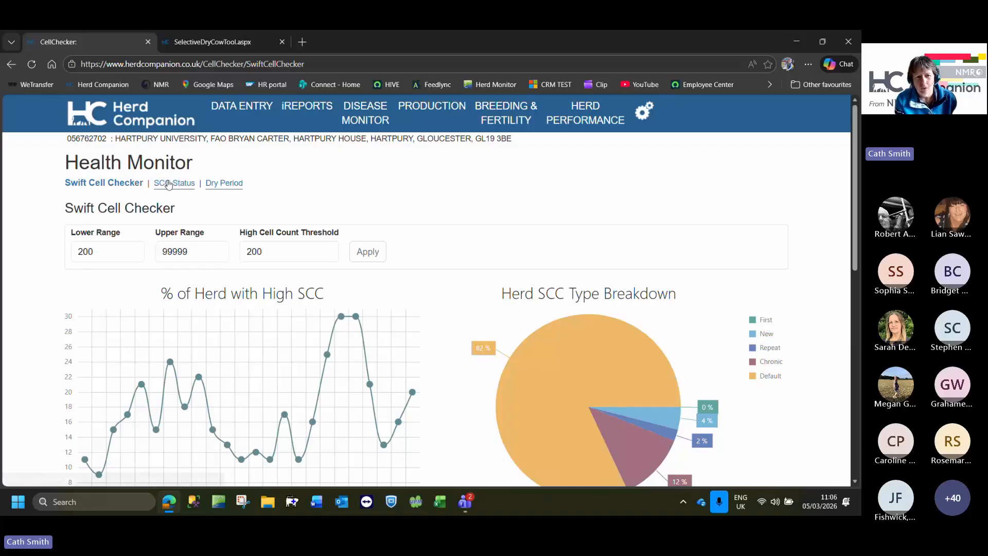
pyautogui.moveTo(434, 117)
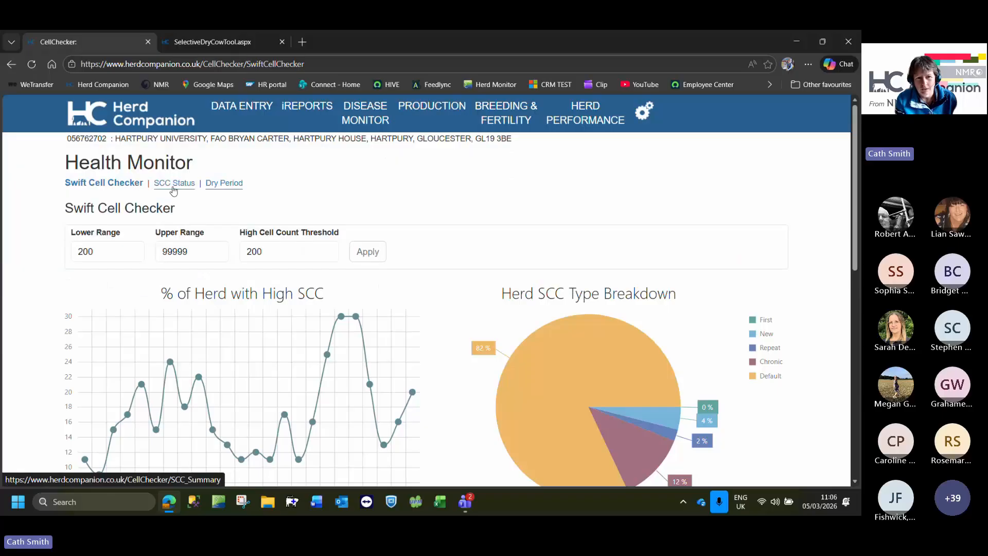
pyautogui.click(174, 186)
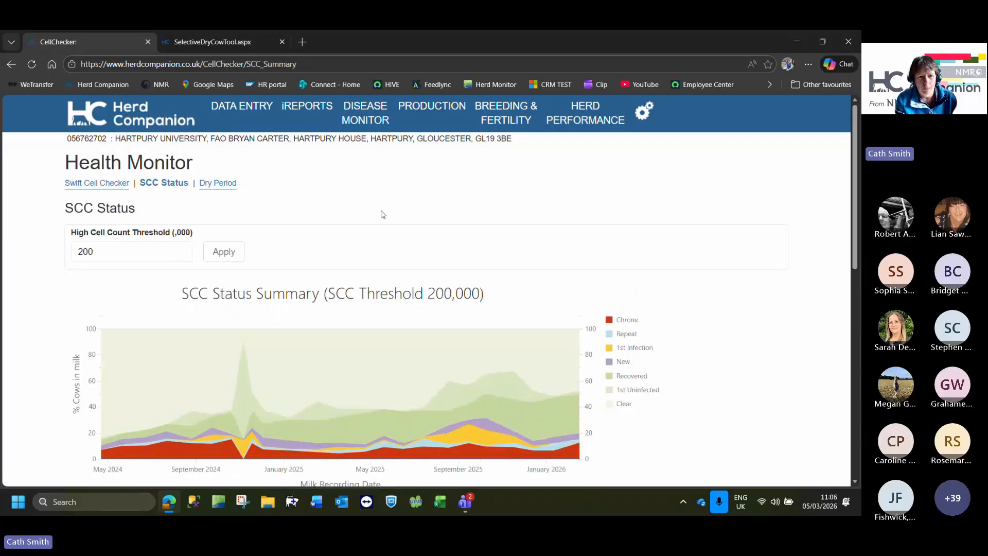
pyautogui.scroll(-1, 383, 214)
pyautogui.scroll(-2, 380, 214)
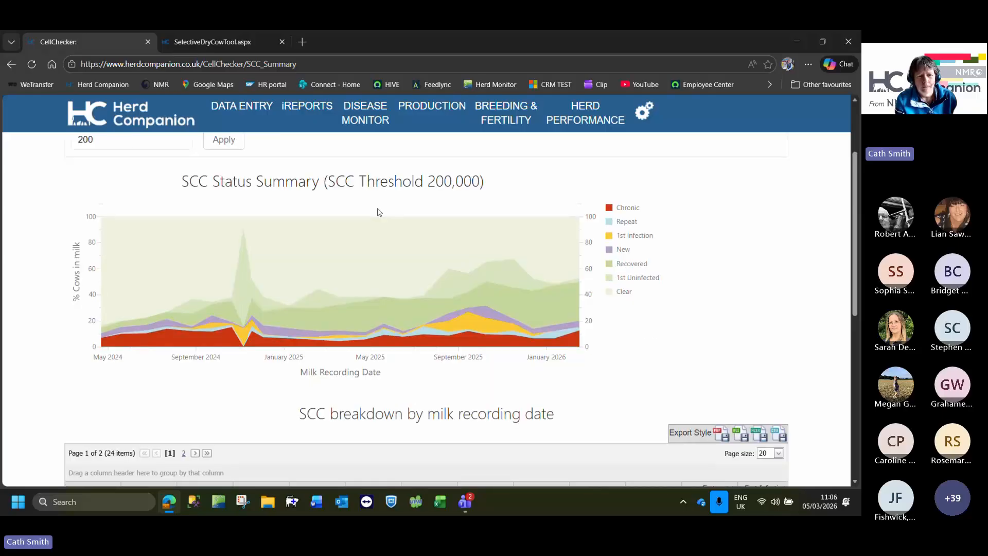
pyautogui.scroll(1, 380, 214)
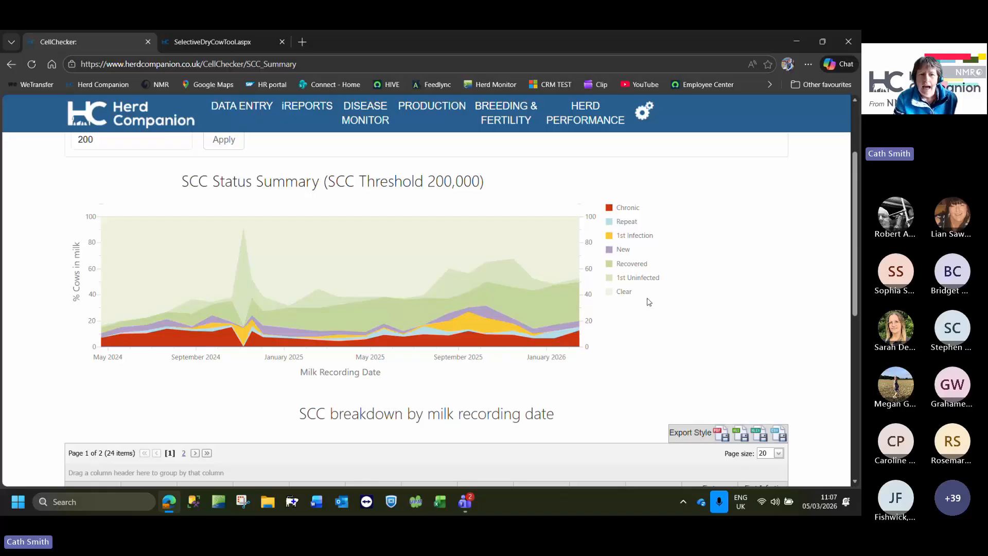
# Set the SCC Status high cell count threshold to 150 and apply it
pyautogui.scroll(2, 98, 329)
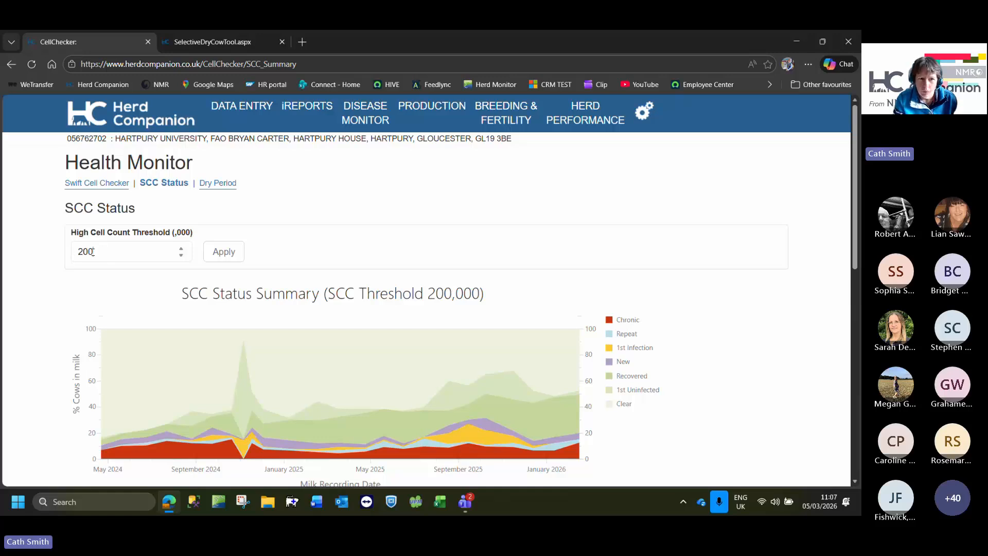
pyautogui.doubleClick(92, 252)
pyautogui.write('150')
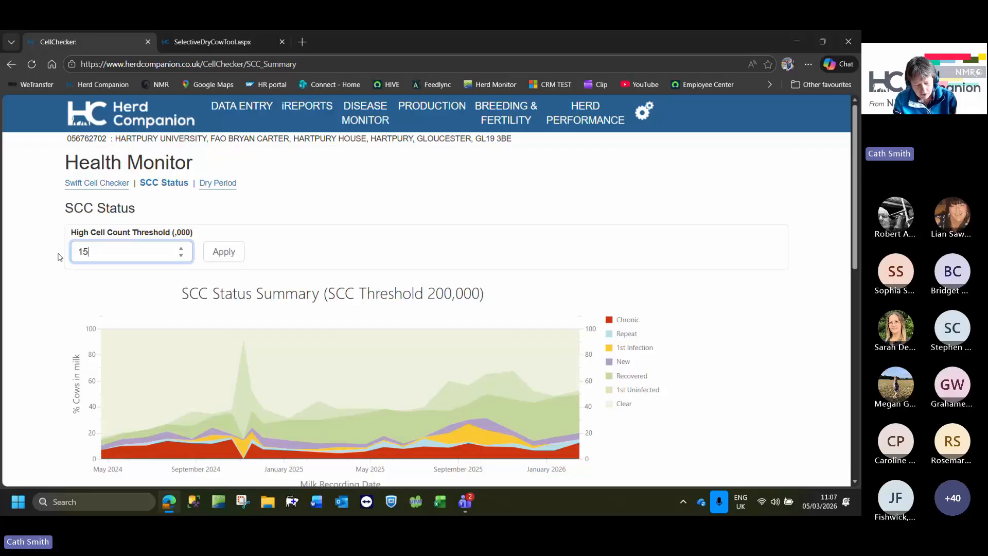
pyautogui.click(227, 252)
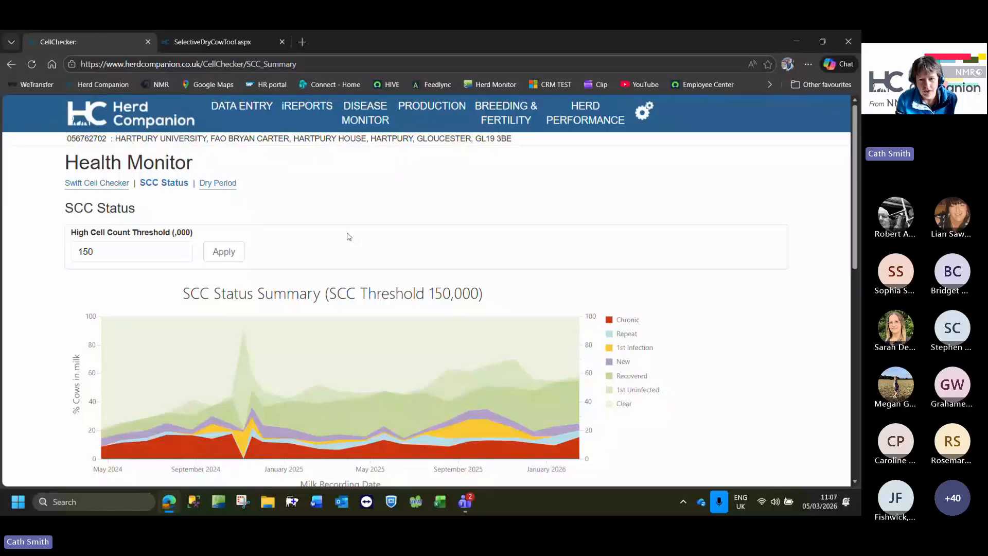
# Examine the chronic infection trend in the SCC Status Summary chart and the SCC breakdown table by milk recording date
pyautogui.scroll(-1, 350, 236)
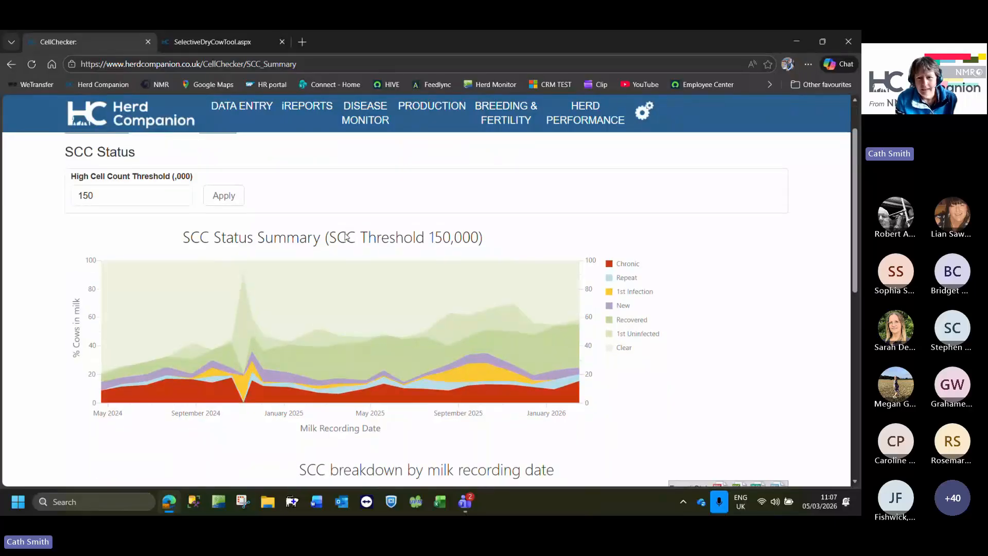
pyautogui.scroll(-1, 346, 236)
pyautogui.moveTo(564, 343)
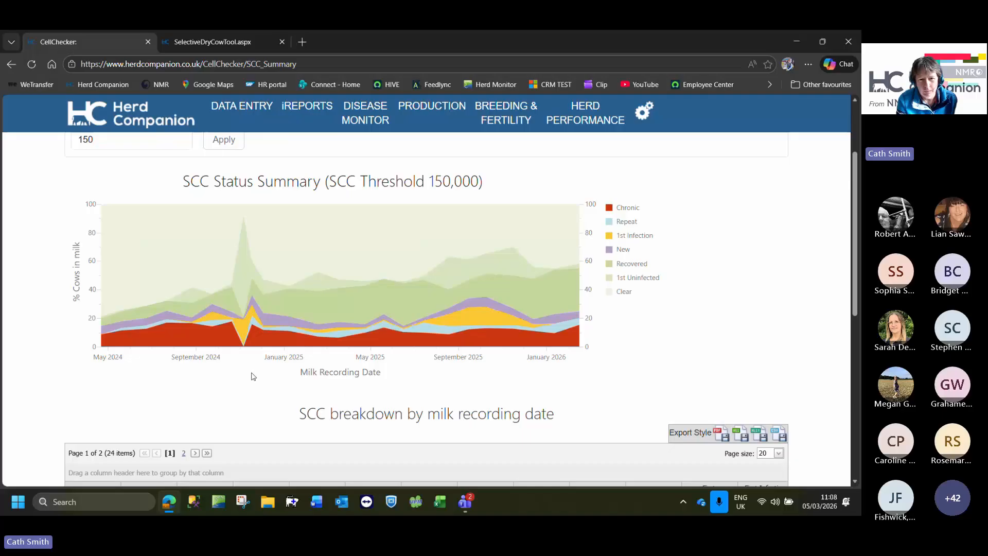
pyautogui.moveTo(269, 346)
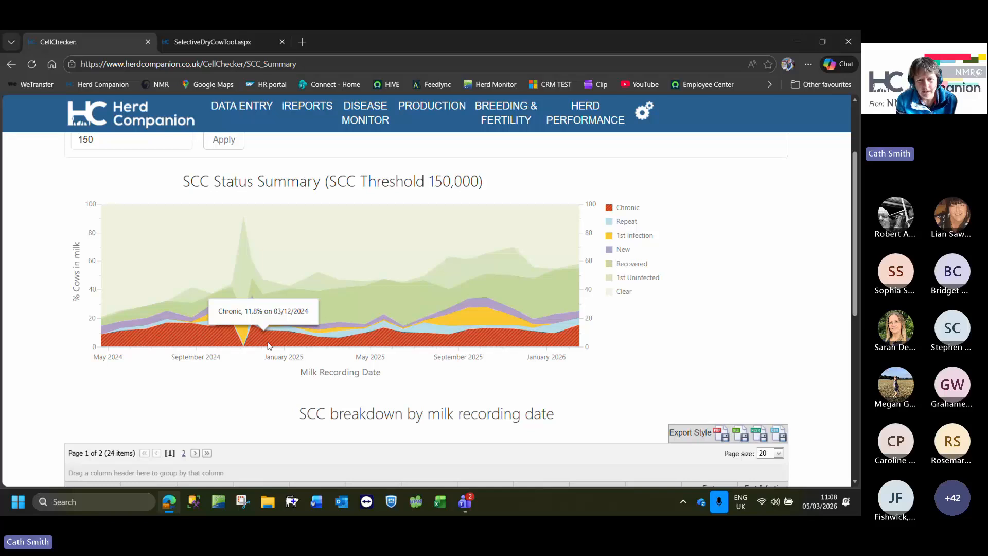
pyautogui.moveTo(574, 334)
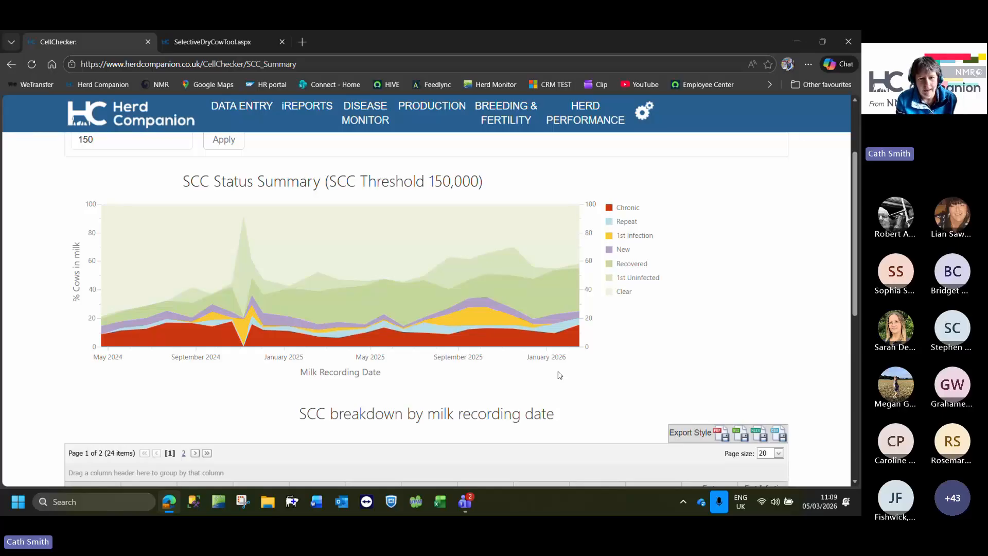
pyautogui.scroll(-2, 560, 375)
pyautogui.scroll(-2, 556, 374)
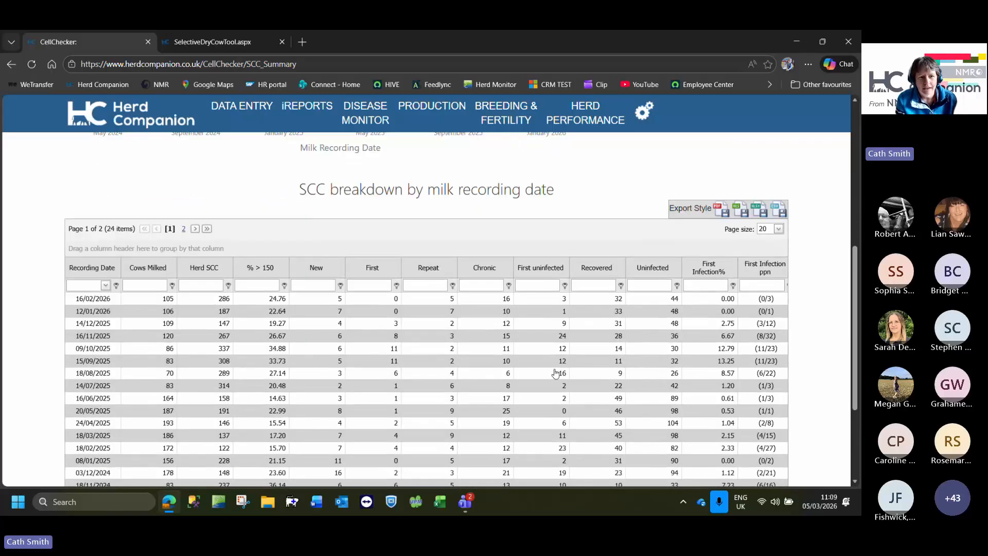
pyautogui.scroll(-1, 555, 374)
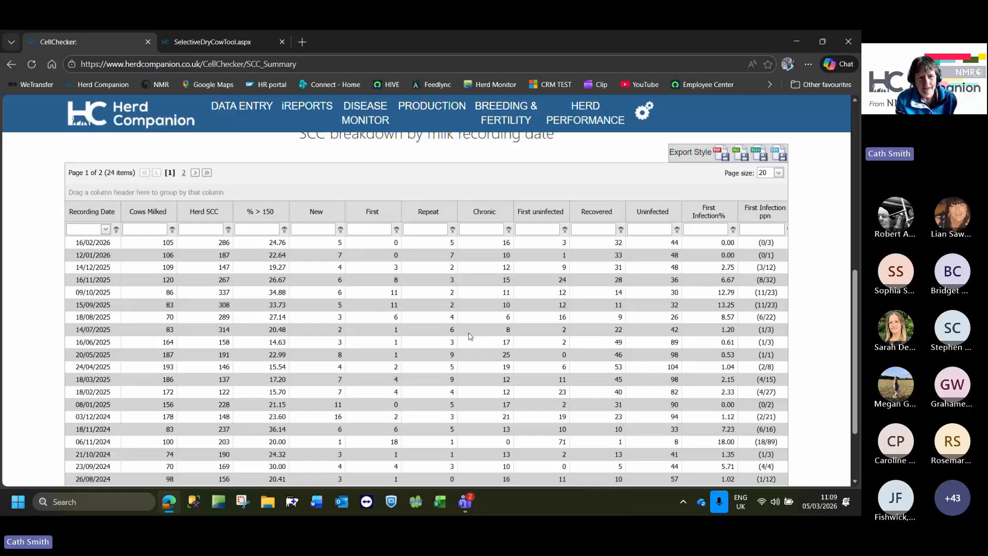
# Open the Dry Period page and examine the Dry Period Performance chart and the 3 Month Trends pie charts
pyautogui.scroll(3, 469, 337)
pyautogui.scroll(5, 468, 337)
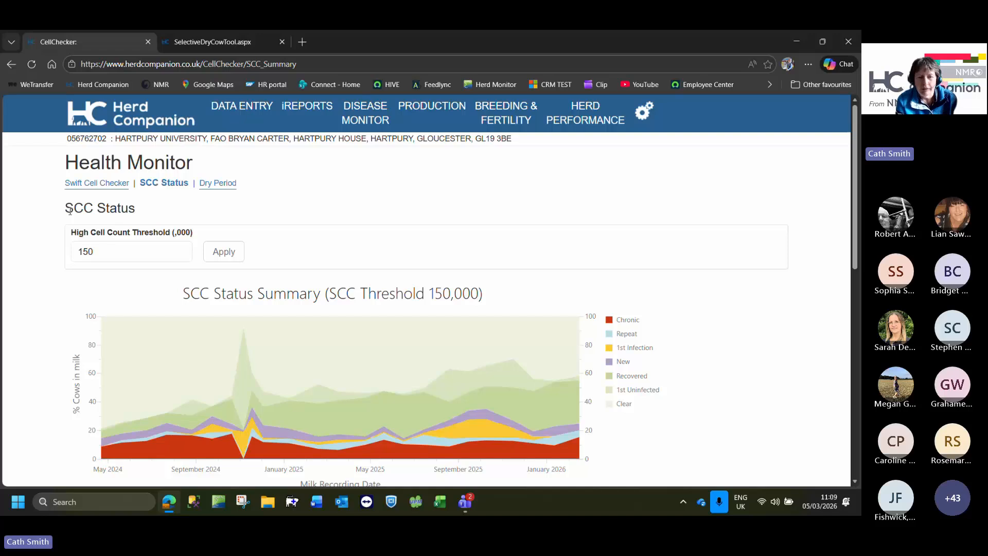
pyautogui.click(219, 184)
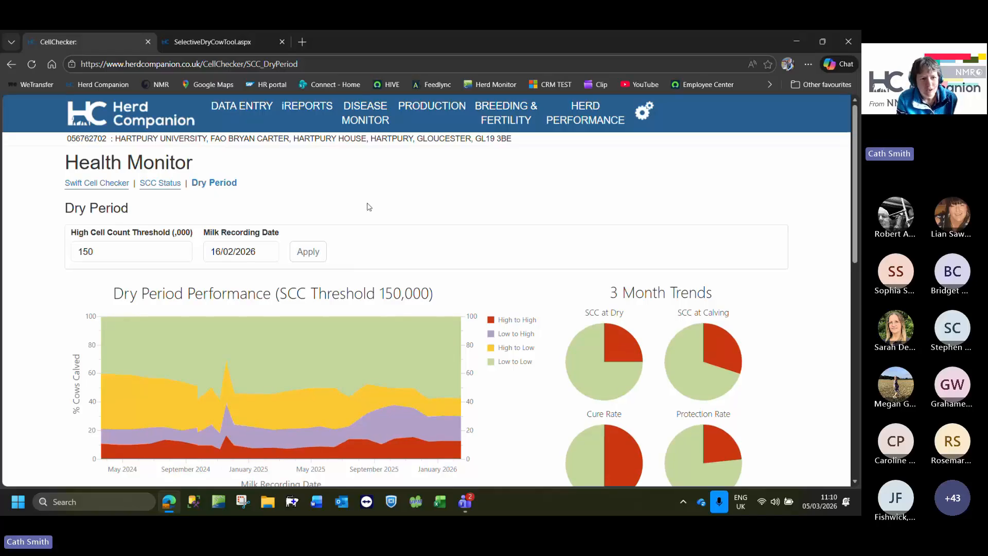
pyautogui.scroll(-1, 373, 209)
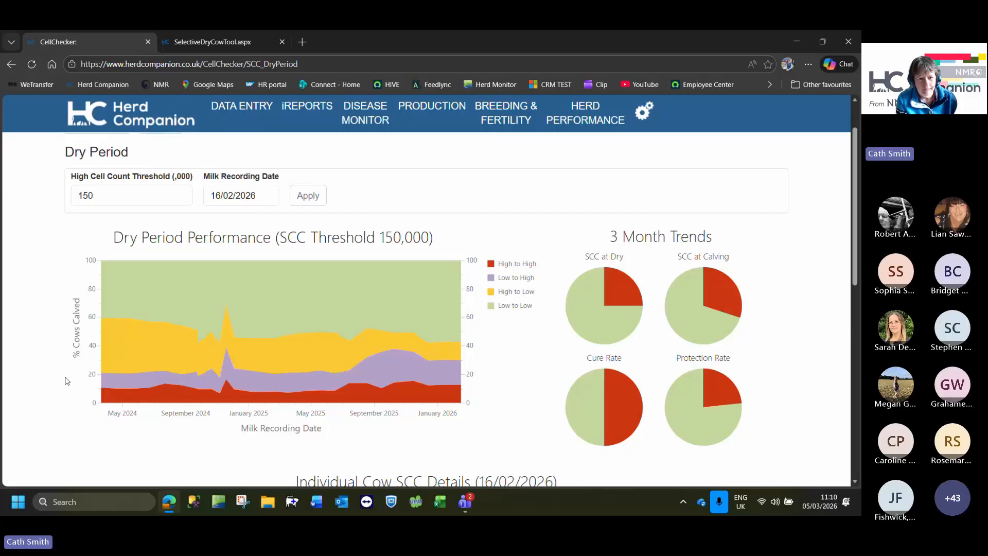
pyautogui.scroll(-3, 80, 399)
pyautogui.scroll(-1, 79, 399)
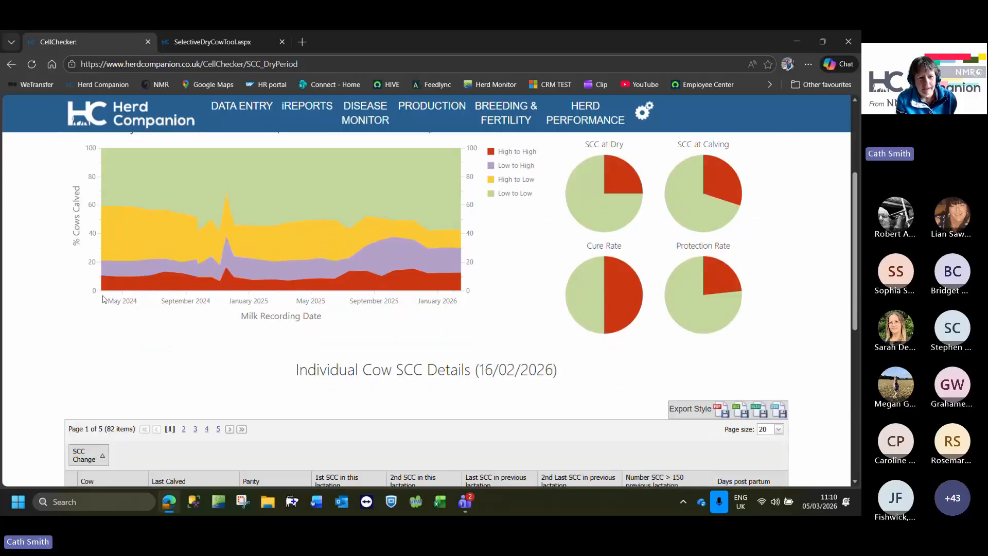
pyautogui.moveTo(254, 290)
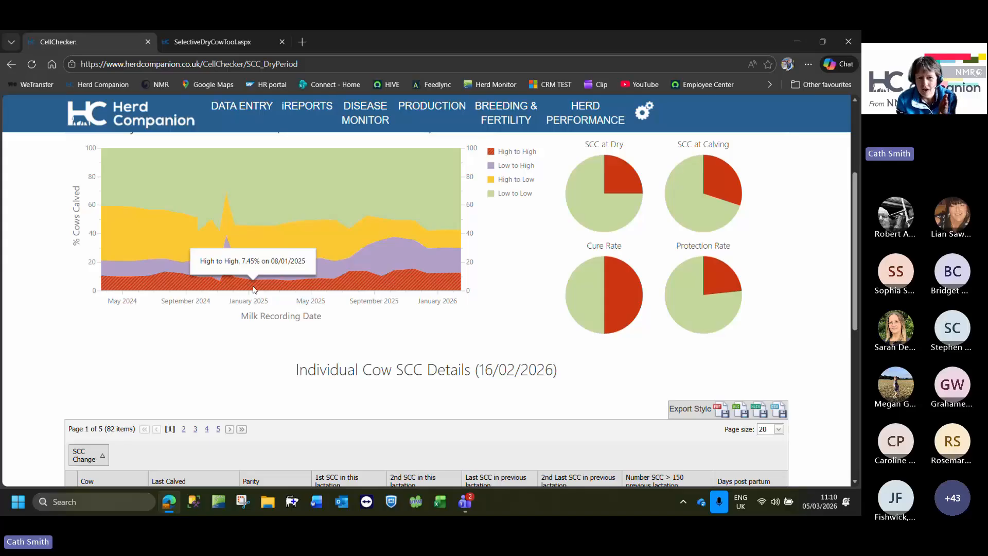
pyautogui.moveTo(272, 274)
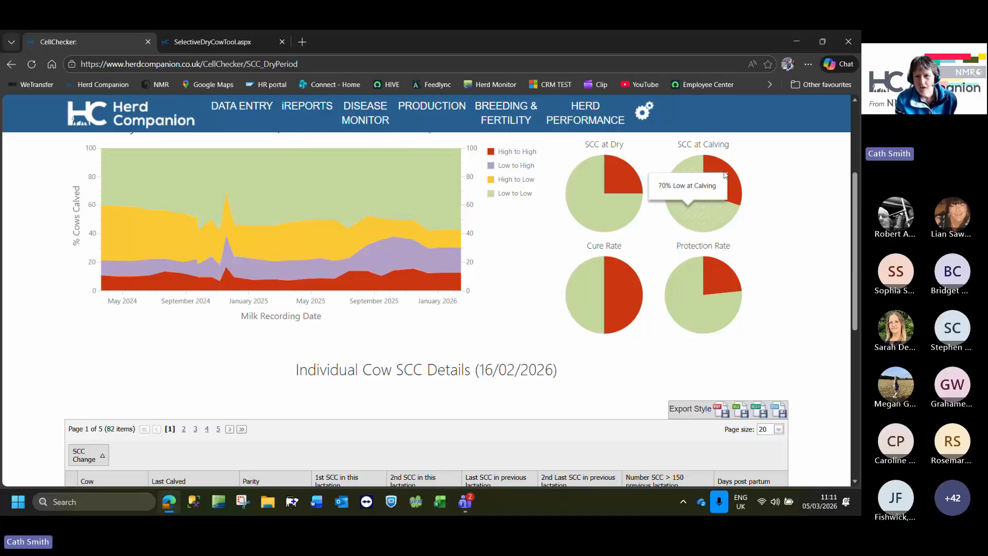
pyautogui.click(757, 137)
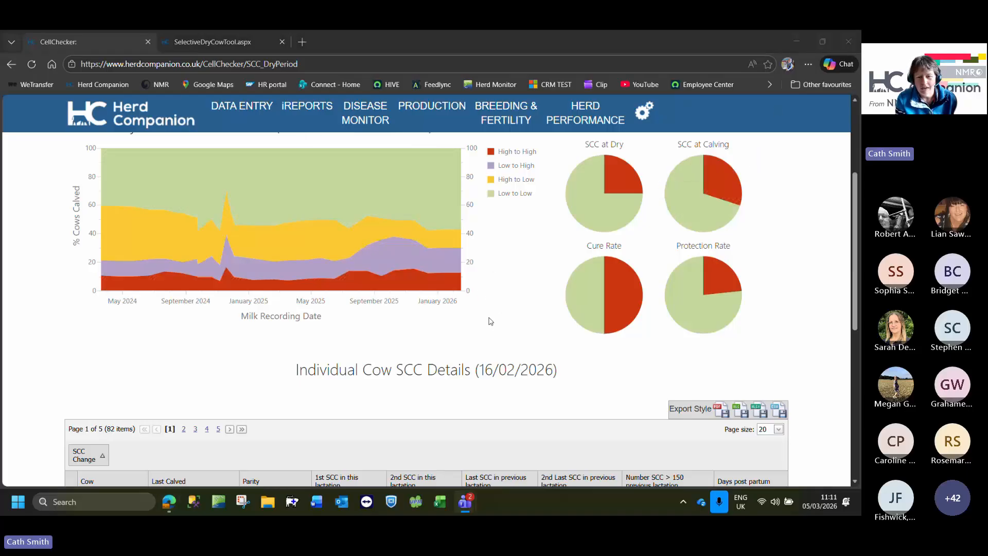
# Examine the segments of the Cure Rate and Protection Rate pie charts under 3 Month Trends
pyautogui.moveTo(568, 305)
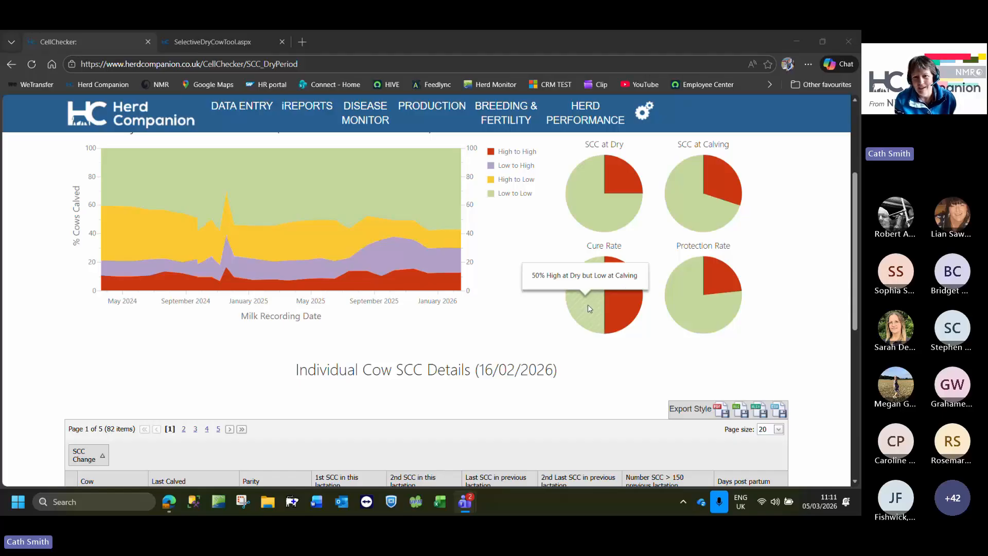
pyautogui.moveTo(620, 315)
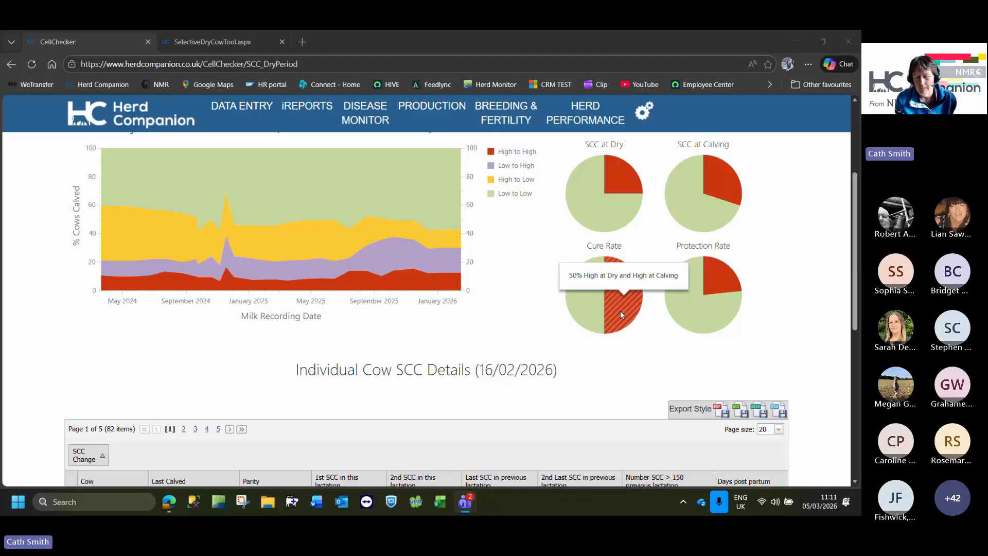
pyautogui.moveTo(694, 316)
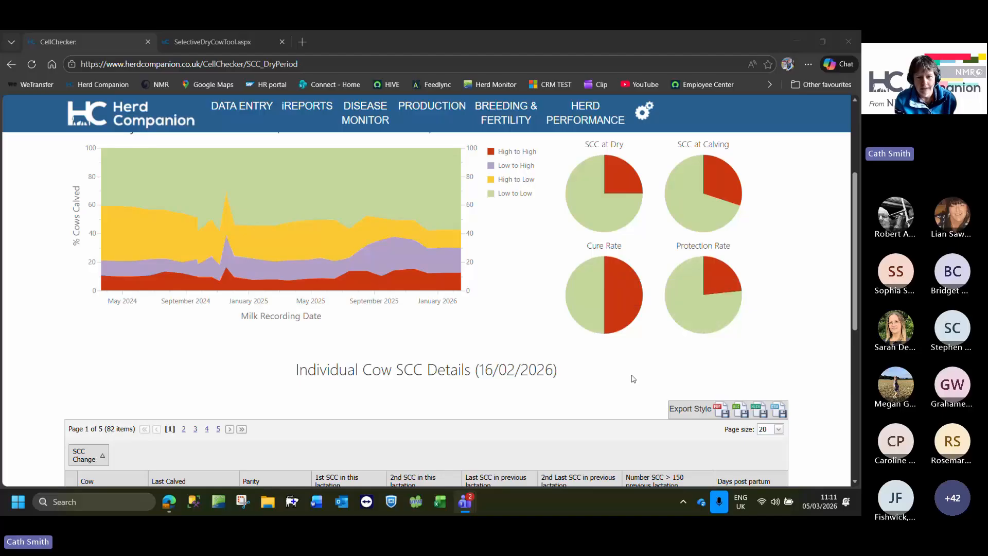
# Review the Individual Cow SCC Details table and set its page size to All
pyautogui.scroll(-5, 633, 378)
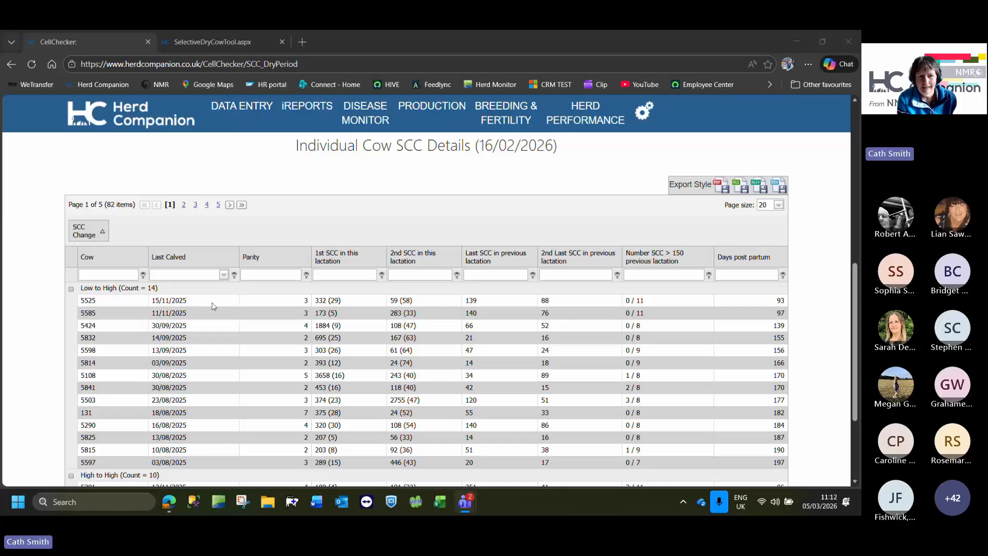
pyautogui.scroll(-1, 213, 306)
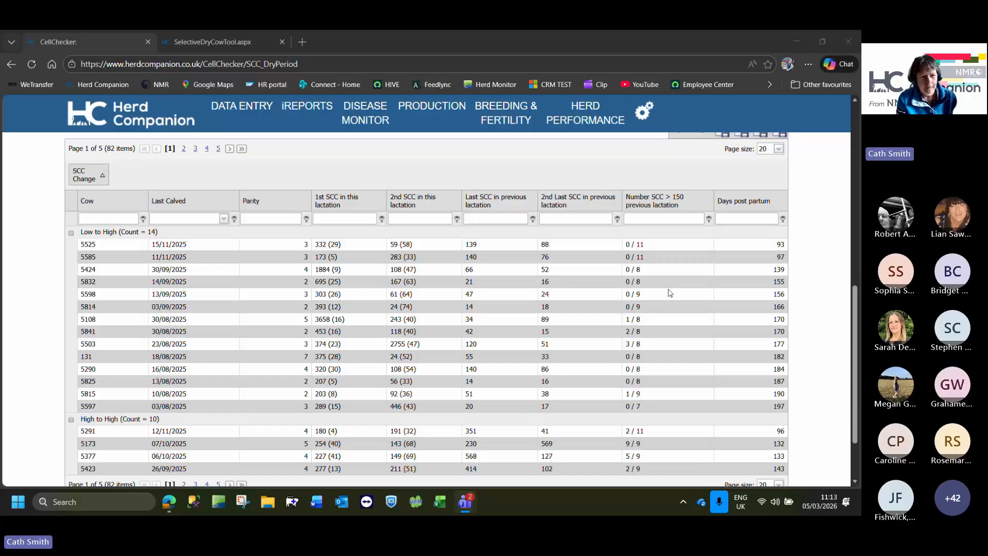
pyautogui.scroll(-2, 643, 291)
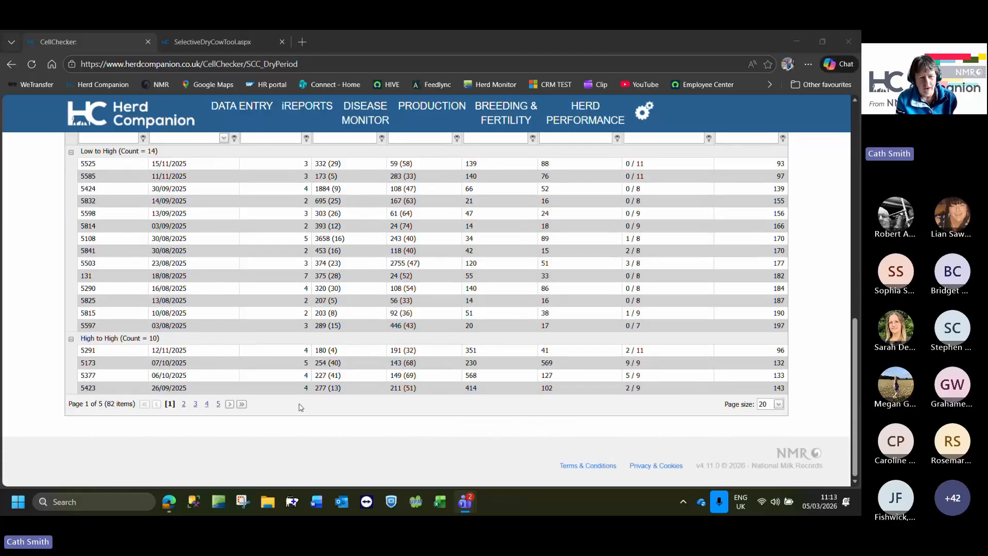
pyautogui.scroll(1, 376, 420)
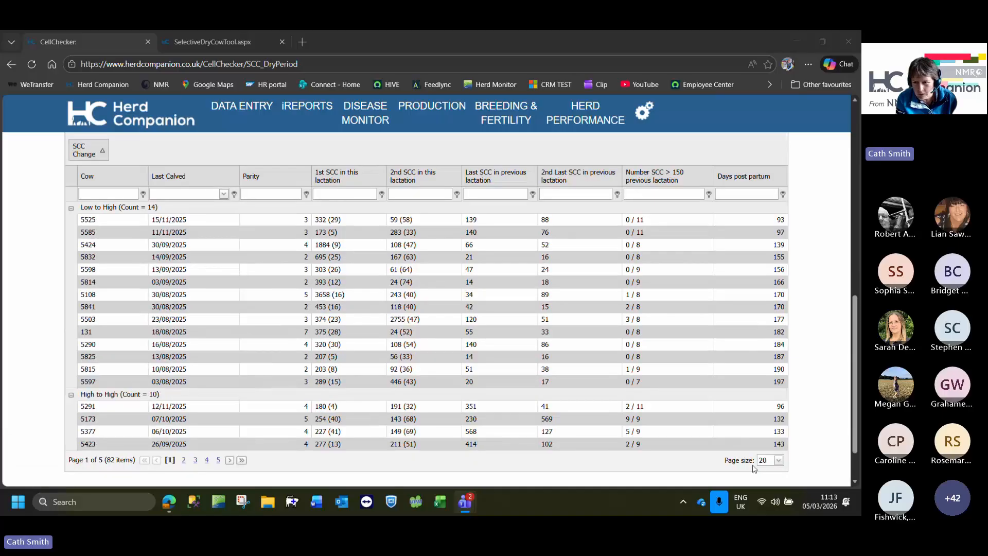
pyautogui.click(779, 462)
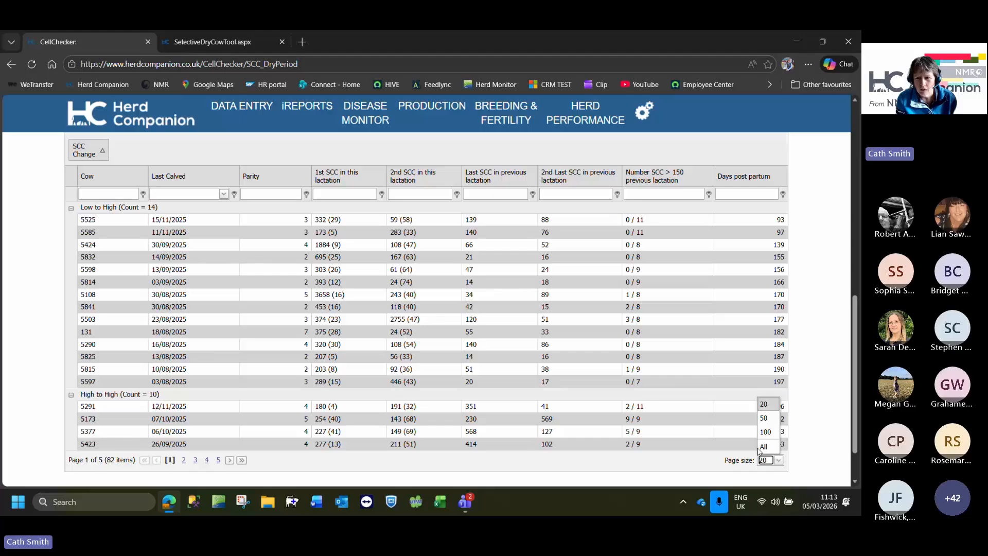
pyautogui.click(765, 448)
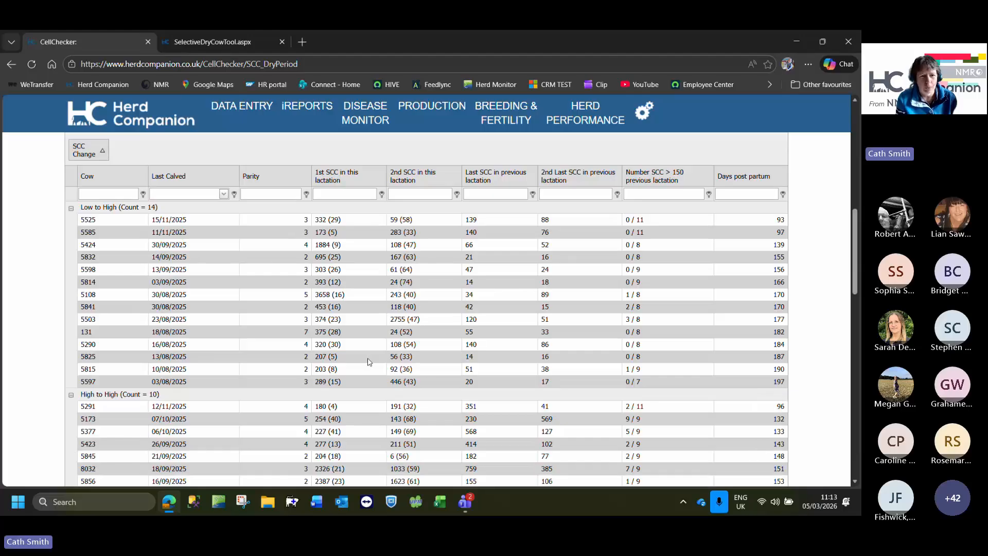
# Look through the SCC change groups in the full Individual Cow SCC Details table and return to the Dry Period charts
pyautogui.scroll(-2, 366, 363)
pyautogui.scroll(-5, 358, 361)
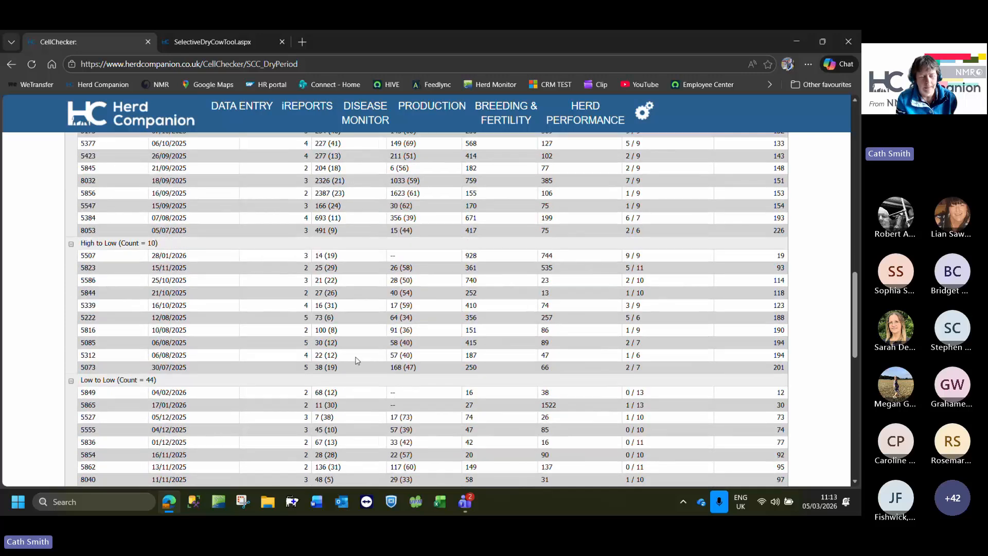
pyautogui.scroll(4, 355, 362)
pyautogui.scroll(5, 354, 362)
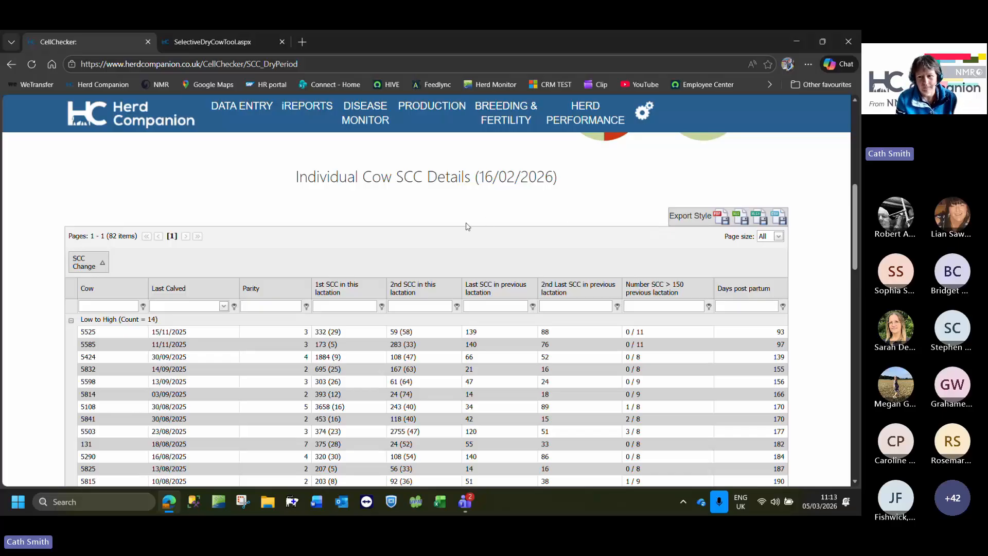
pyautogui.scroll(2, 272, 272)
pyautogui.scroll(4, 247, 279)
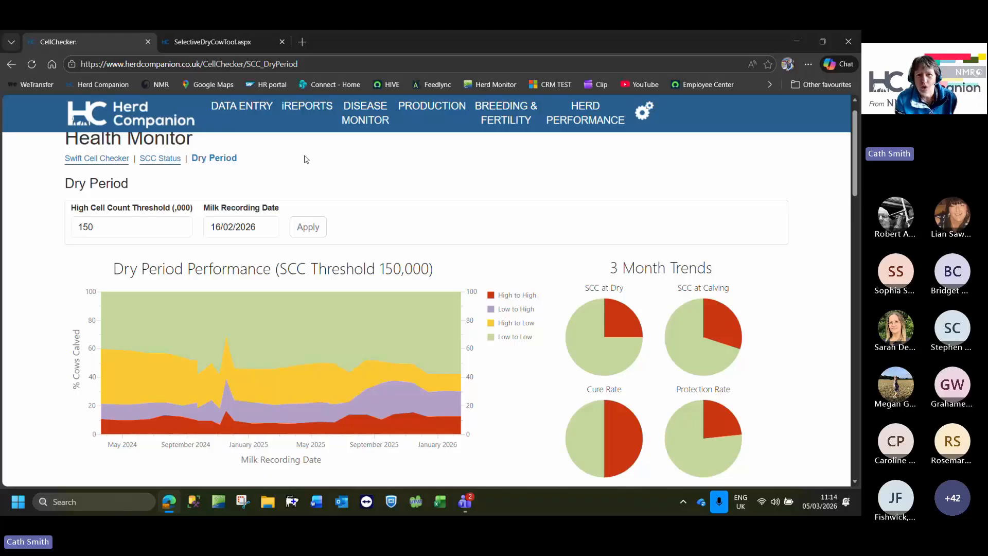
# Open the Cows To Dry action list and apply a range of cows due to dry in the next 300 days
pyautogui.moveTo(300, 126)
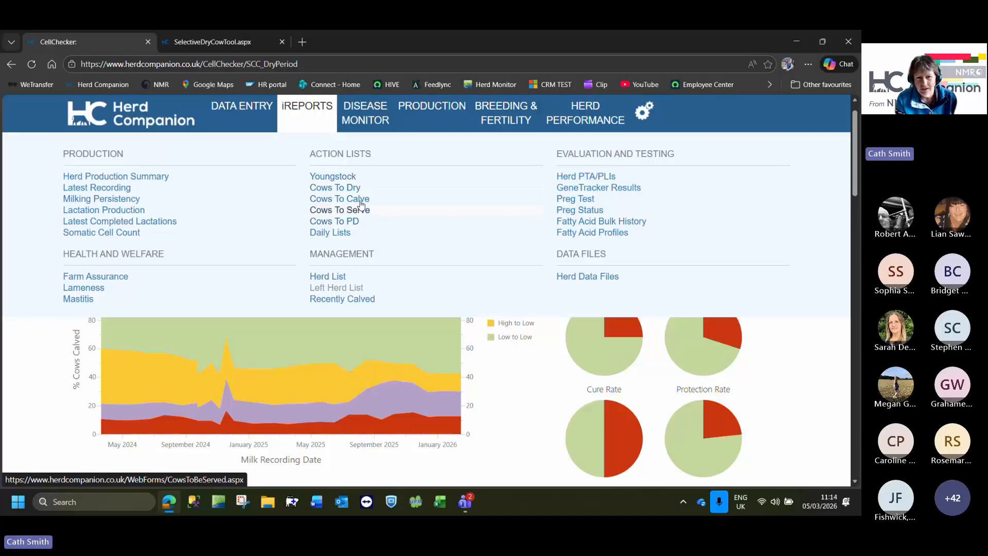
pyautogui.click(337, 189)
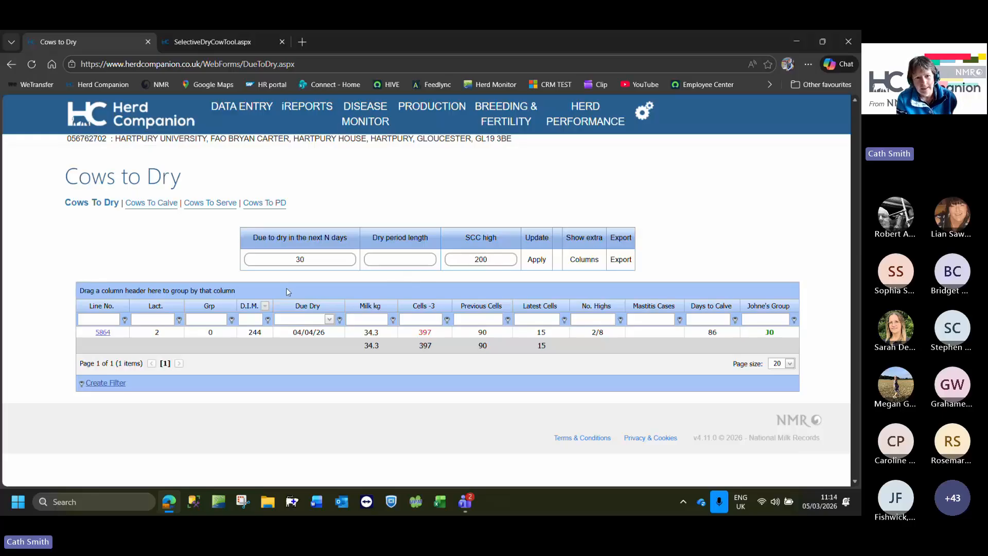
pyautogui.click(303, 260)
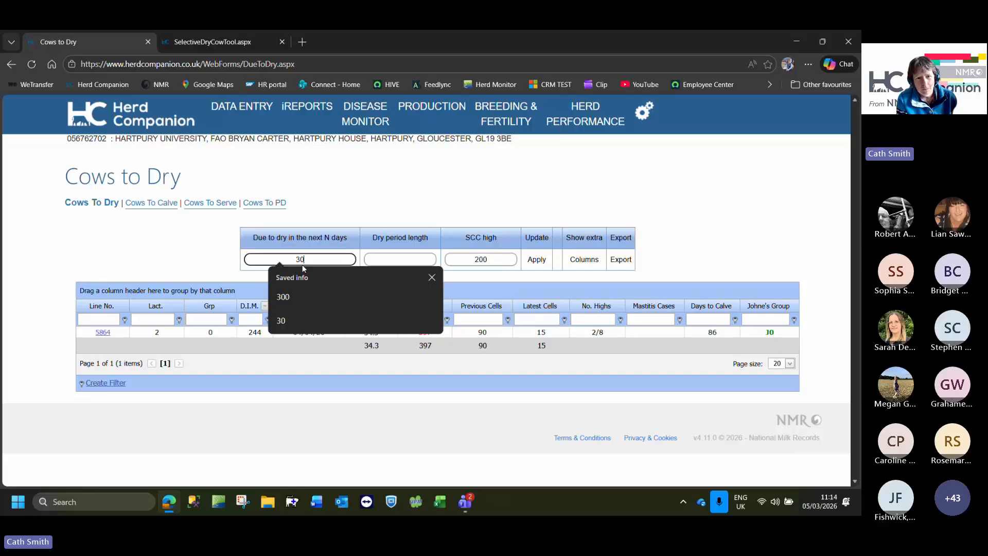
pyautogui.click(285, 296)
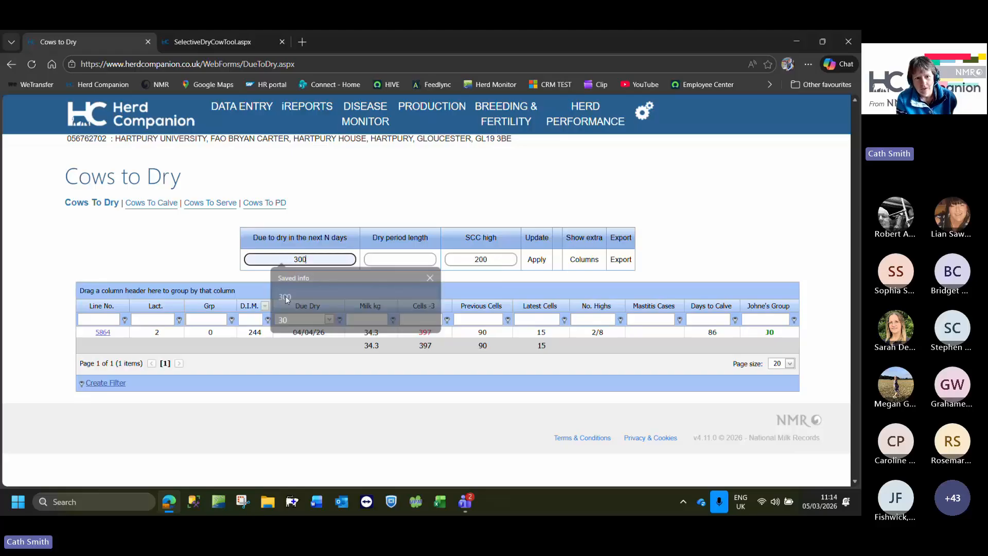
pyautogui.click(536, 260)
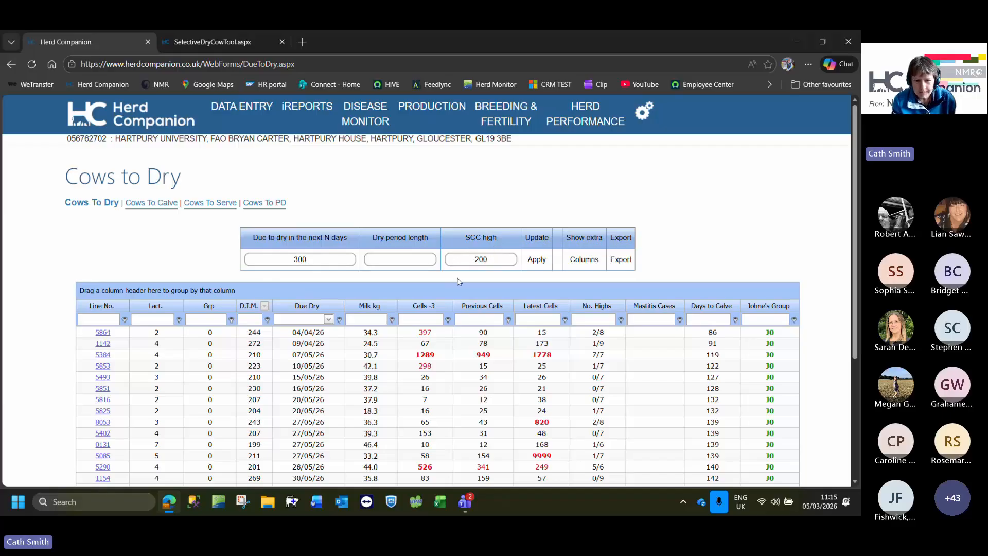
# Examine the cell count, No. Highs and Mastitis Cases columns in the Cows to Dry list
pyautogui.scroll(-1, 460, 281)
pyautogui.scroll(-1, 379, 289)
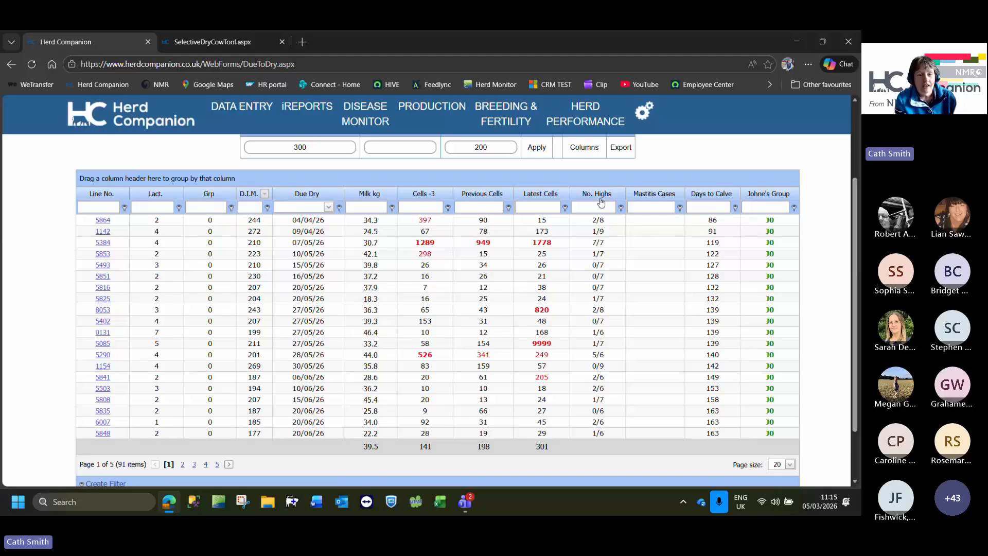
pyautogui.moveTo(601, 202)
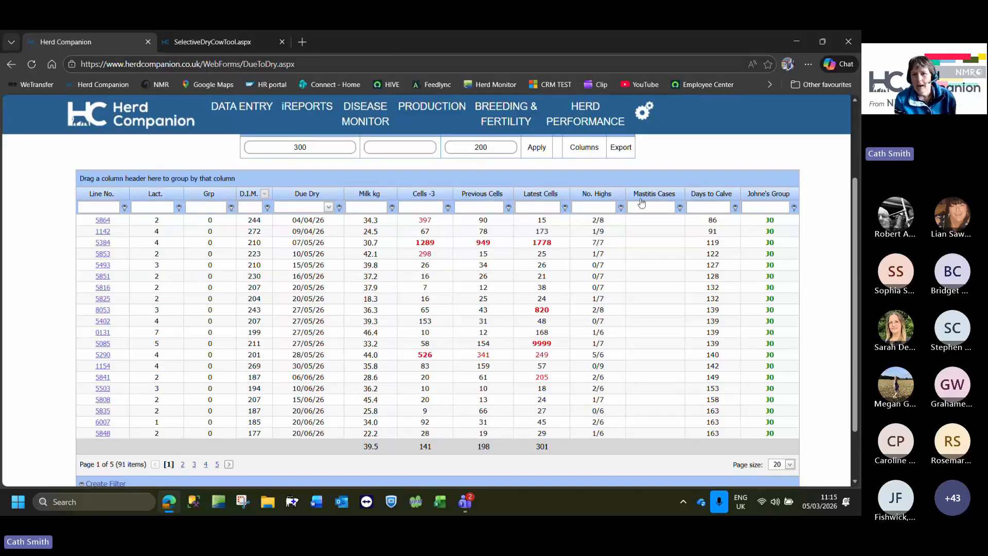
pyautogui.moveTo(661, 202)
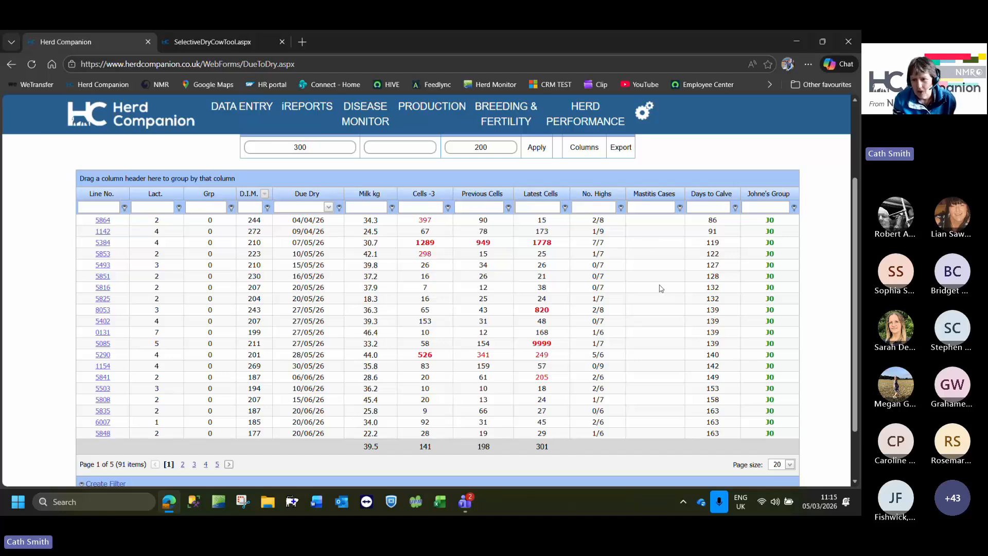
# Show all cows due to dry on one page and sort them by Latest Cells, highest first
pyautogui.click(789, 464)
pyautogui.click(776, 452)
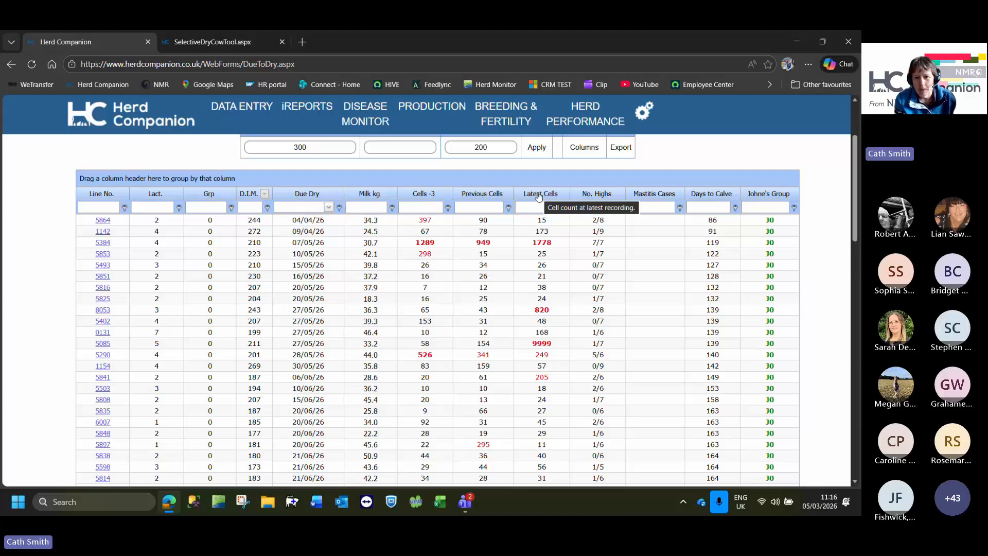
pyautogui.click(539, 196)
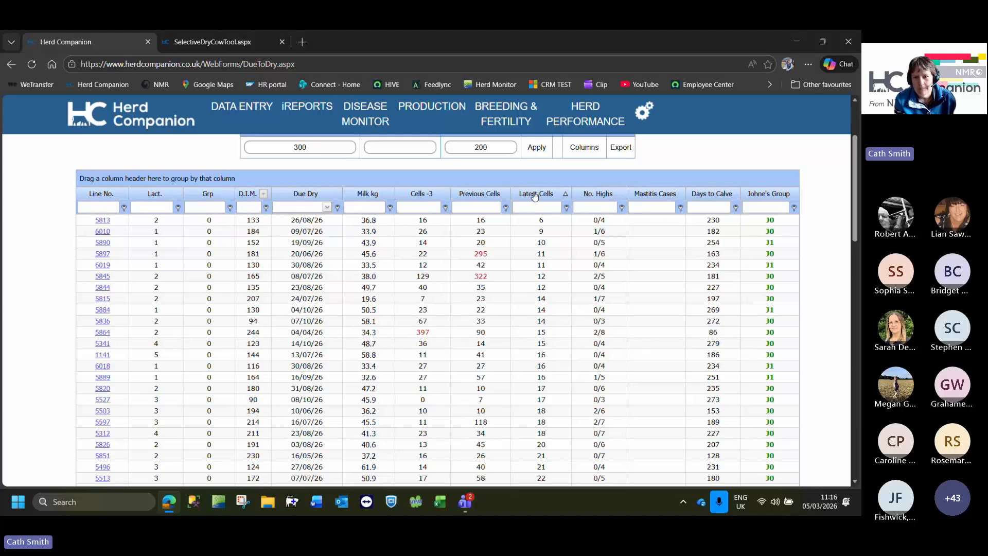
pyautogui.click(535, 195)
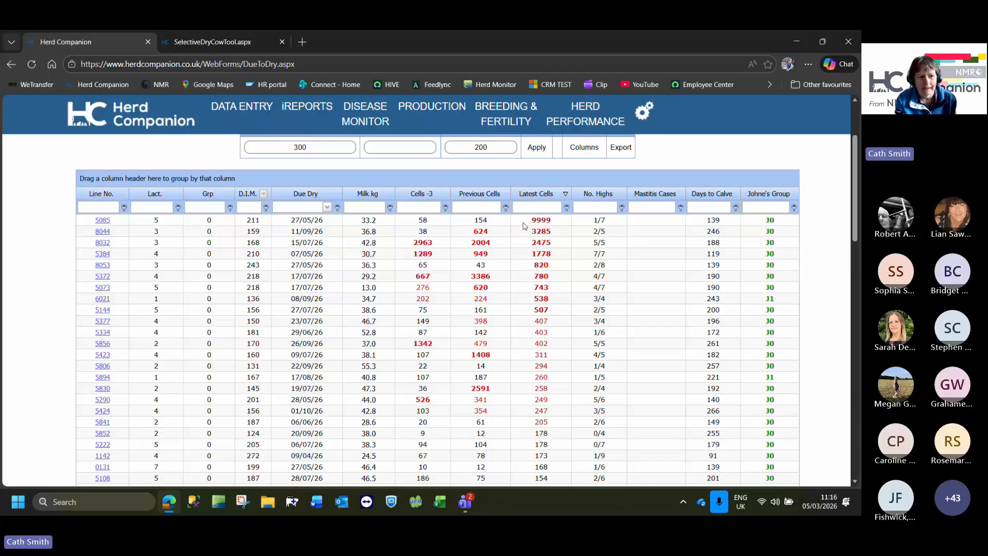
# Sort the Cows to Dry list by No. Highs in ascending order and review the cows with few high cell counts
pyautogui.click(595, 194)
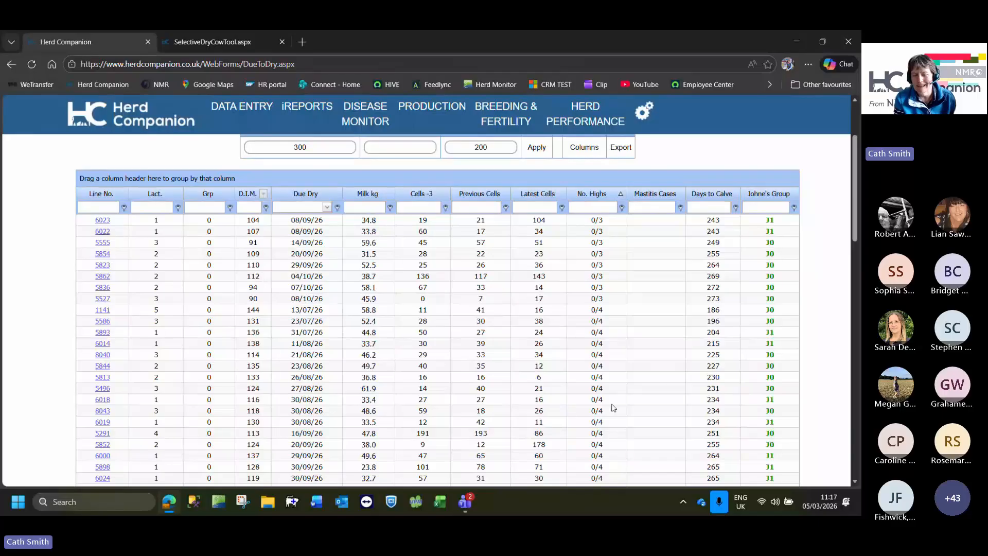
pyautogui.scroll(-1, 613, 408)
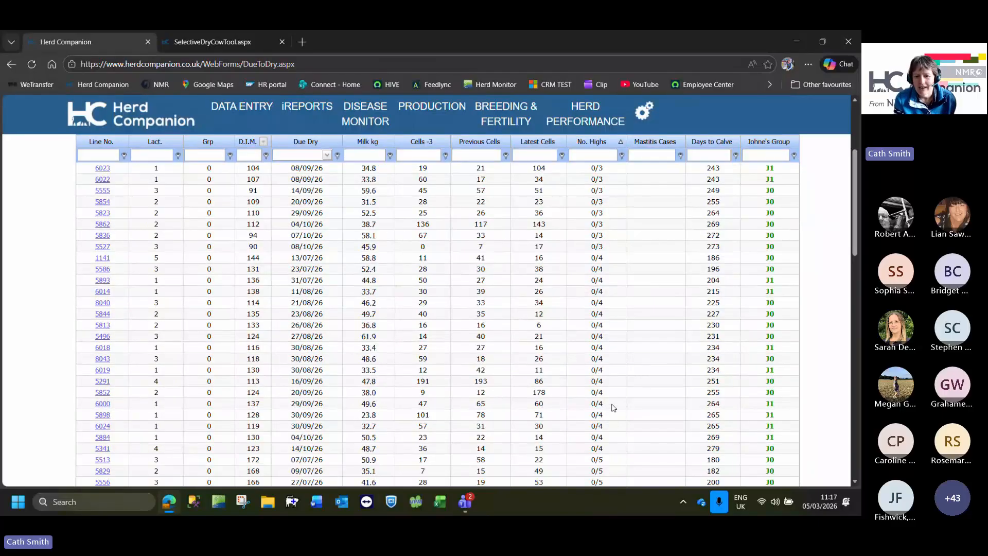
pyautogui.scroll(-3, 613, 408)
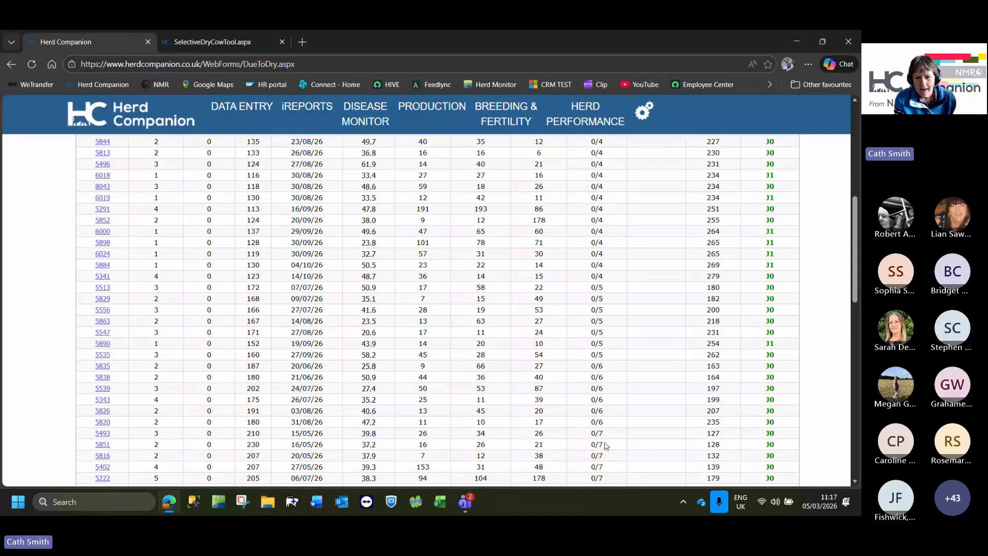
pyautogui.scroll(-2, 592, 457)
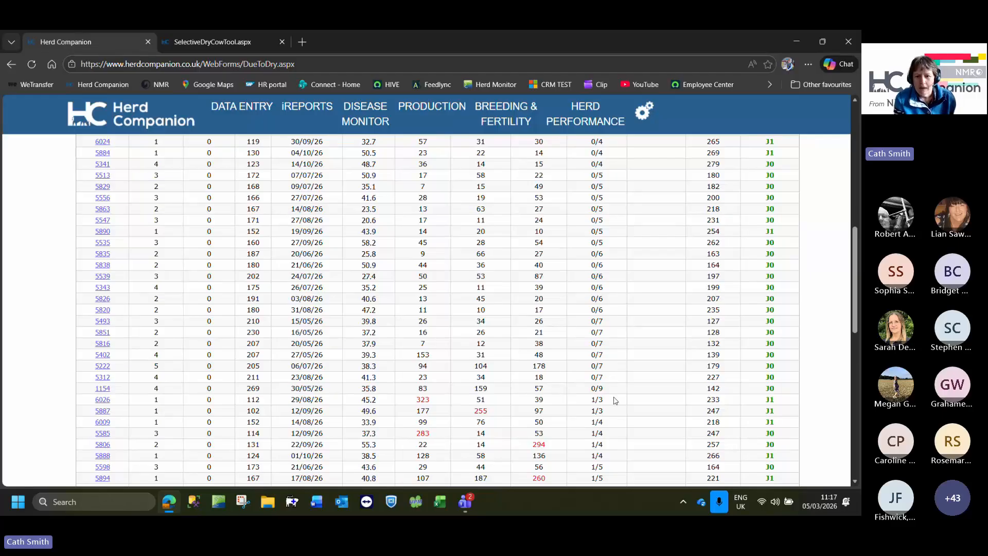
pyautogui.scroll(-1, 615, 401)
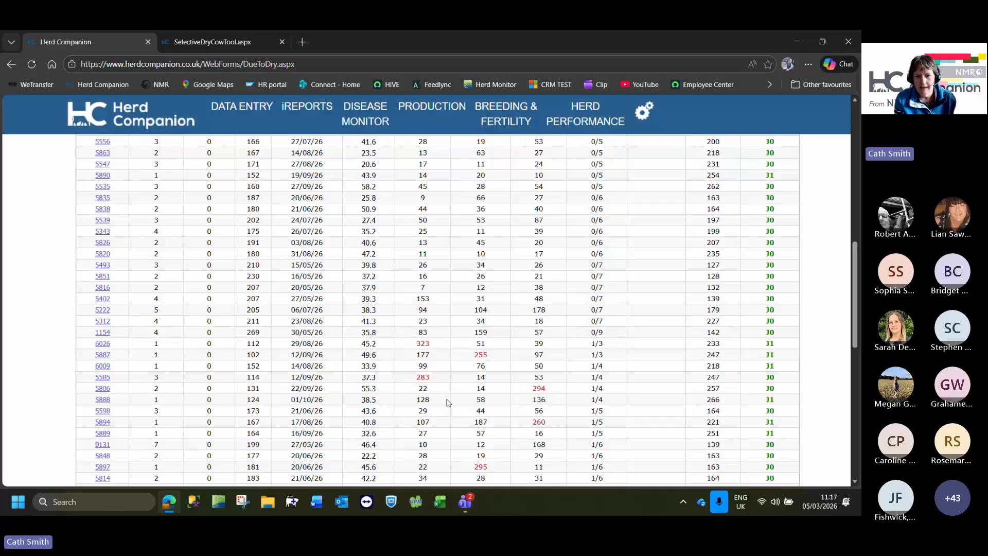
pyautogui.scroll(-1, 448, 403)
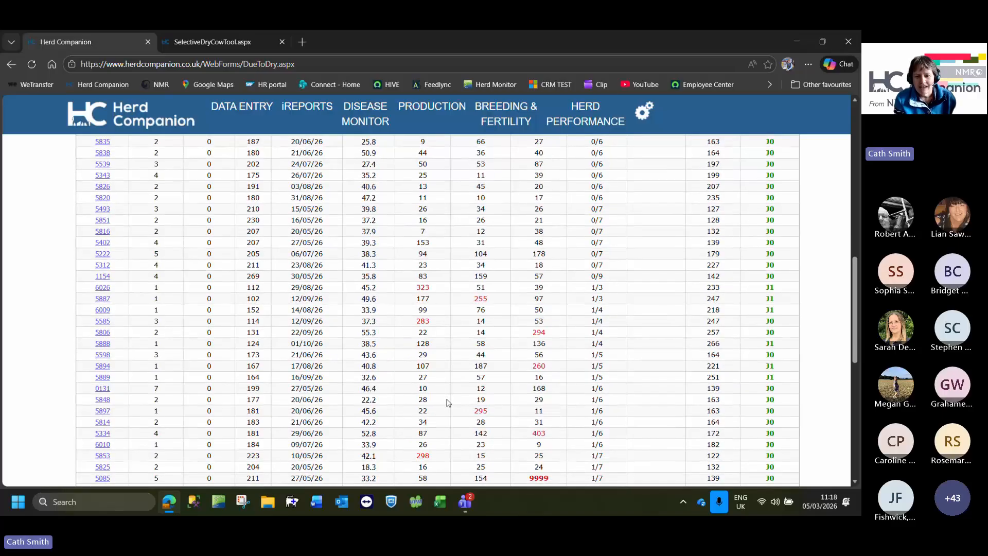
pyautogui.scroll(-1, 447, 402)
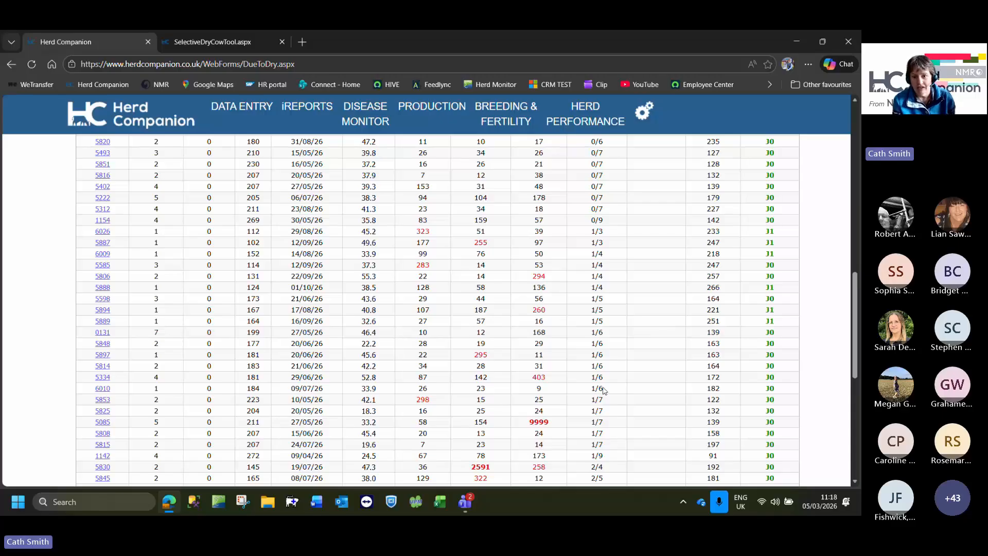
pyautogui.scroll(-2, 604, 392)
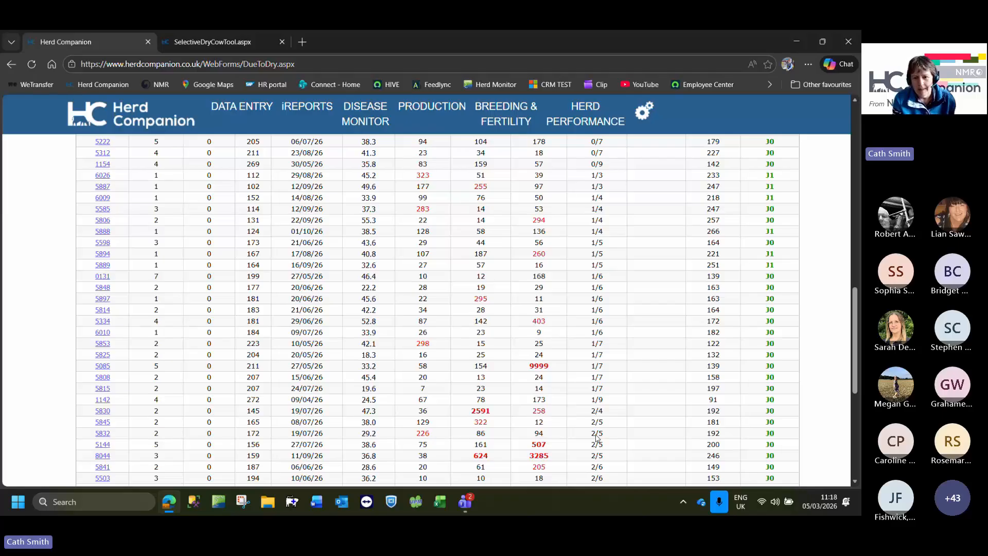
pyautogui.scroll(10, 597, 437)
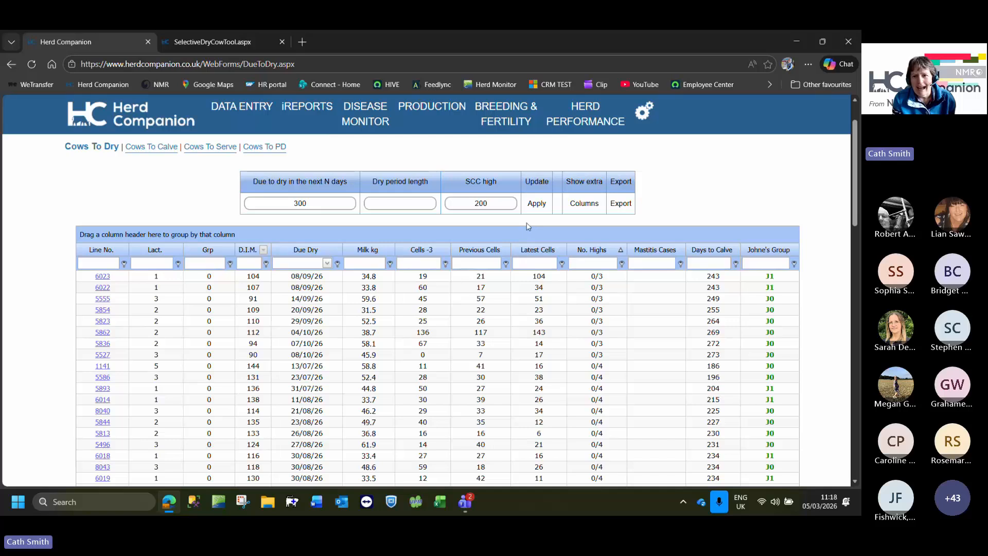
# Add the extra Days Since High column to the Cows to Dry table, between No. Highs and Mastitis Cases
pyautogui.click(585, 204)
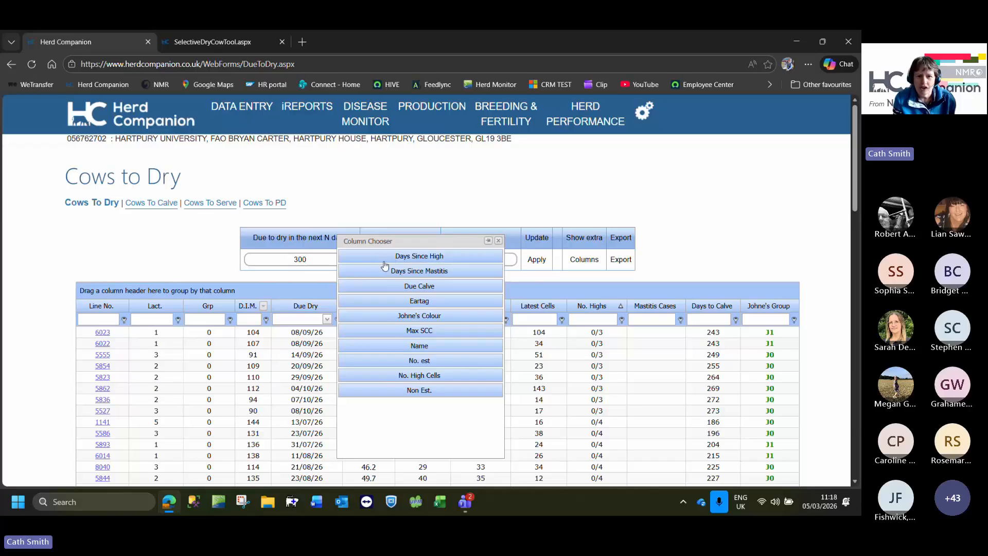
pyautogui.moveTo(381, 257)
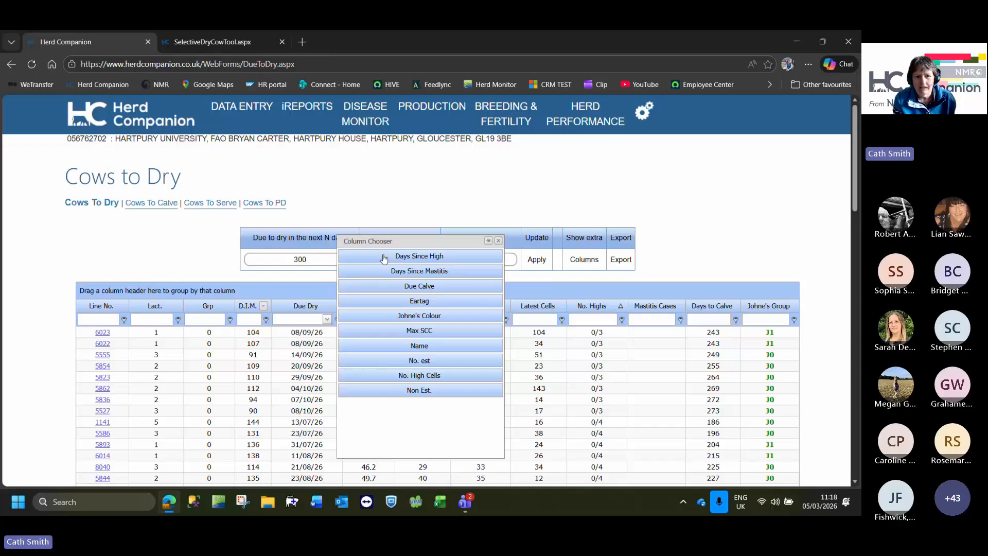
pyautogui.moveTo(383, 259); pyautogui.dragTo(645, 309)
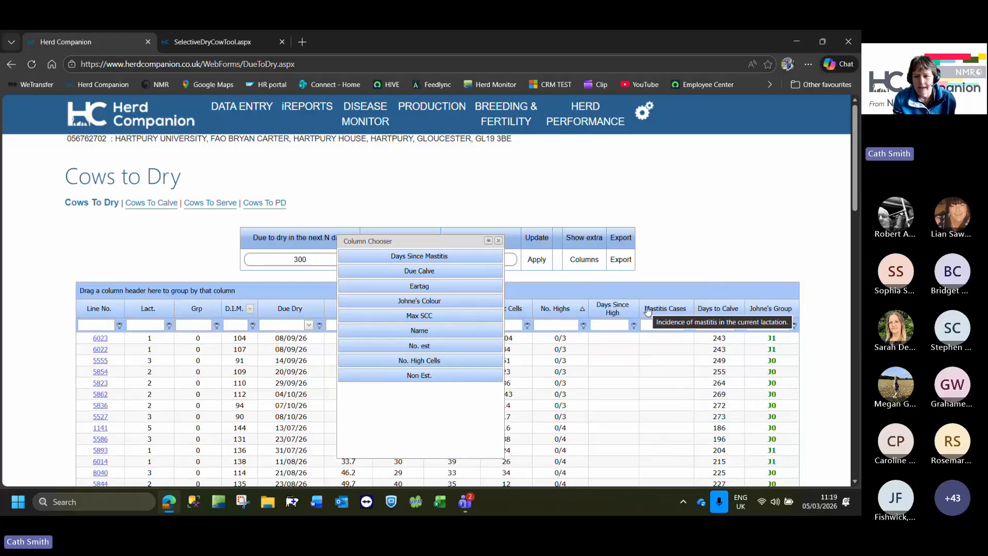
# Close the column chooser and review the Days Since High values alongside No. Highs for the cows due to dry
pyautogui.click(498, 241)
pyautogui.scroll(-4, 507, 335)
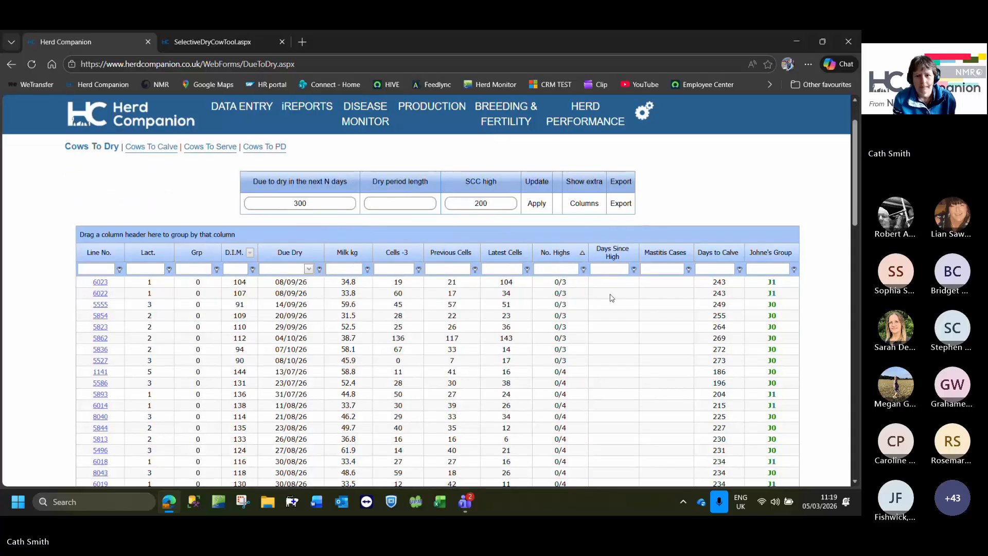
pyautogui.scroll(-6, 612, 297)
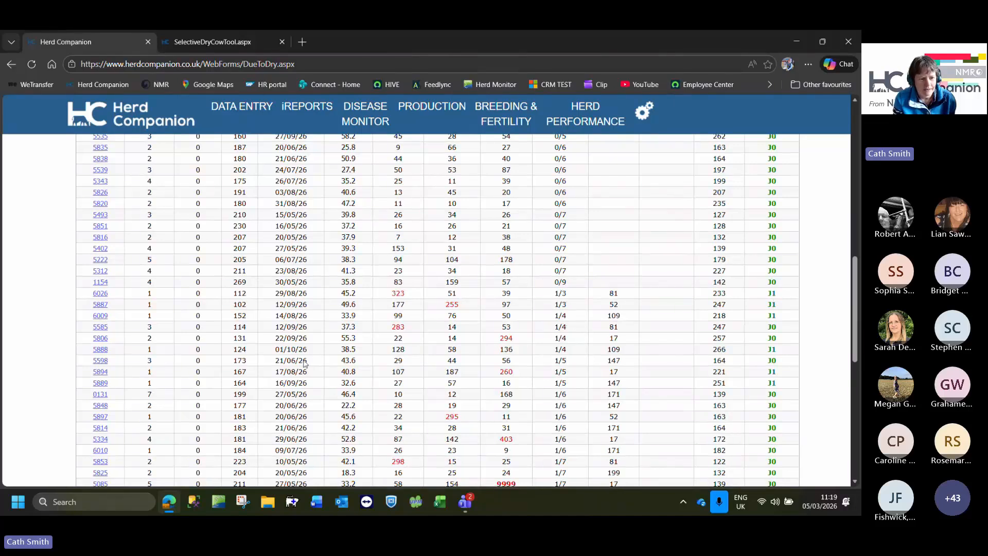
pyautogui.scroll(-2, 161, 424)
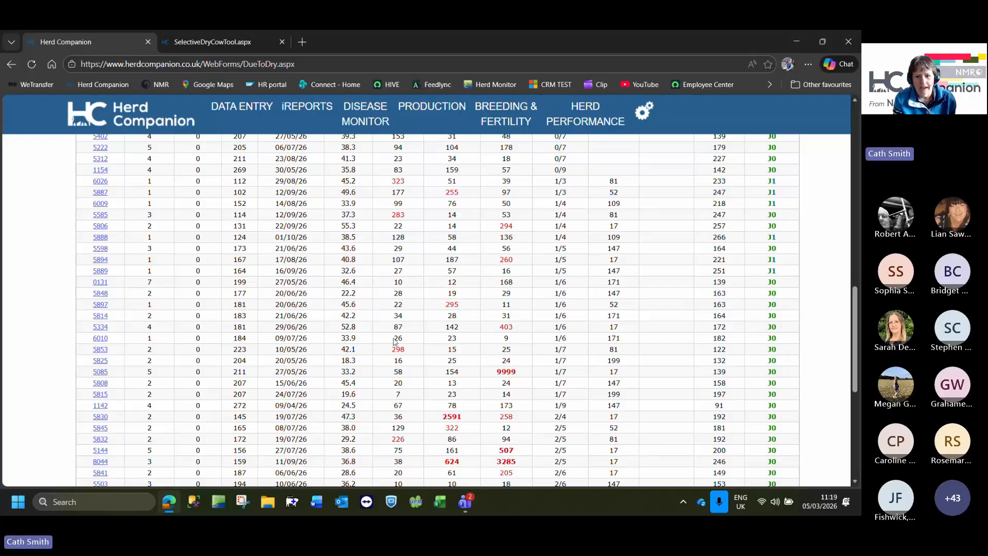
pyautogui.scroll(5, 394, 340)
pyautogui.scroll(10, 394, 340)
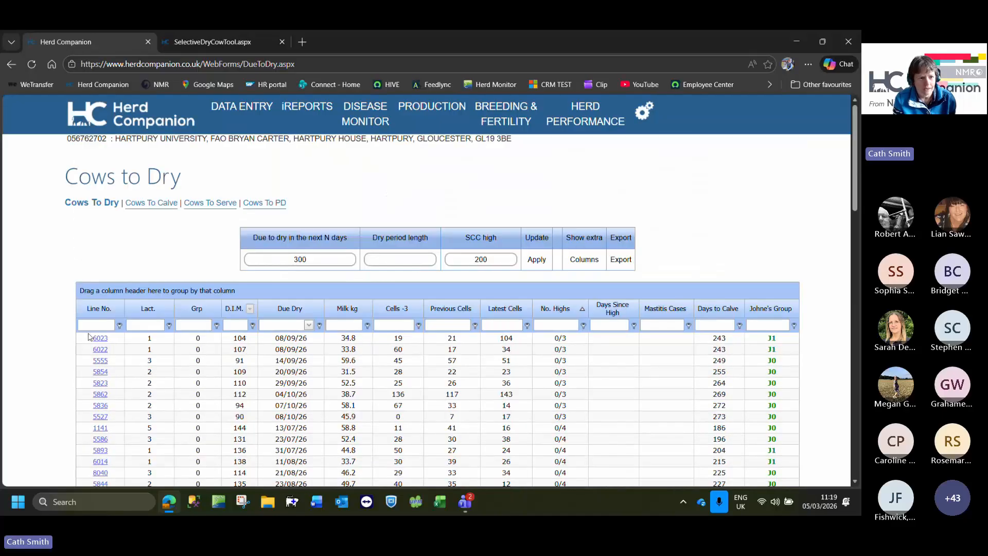
# Filter the Cows to Dry list to line number 6010 and open that cow's record to examine her SCC recordings
pyautogui.click(89, 326)
pyautogui.write('6010')
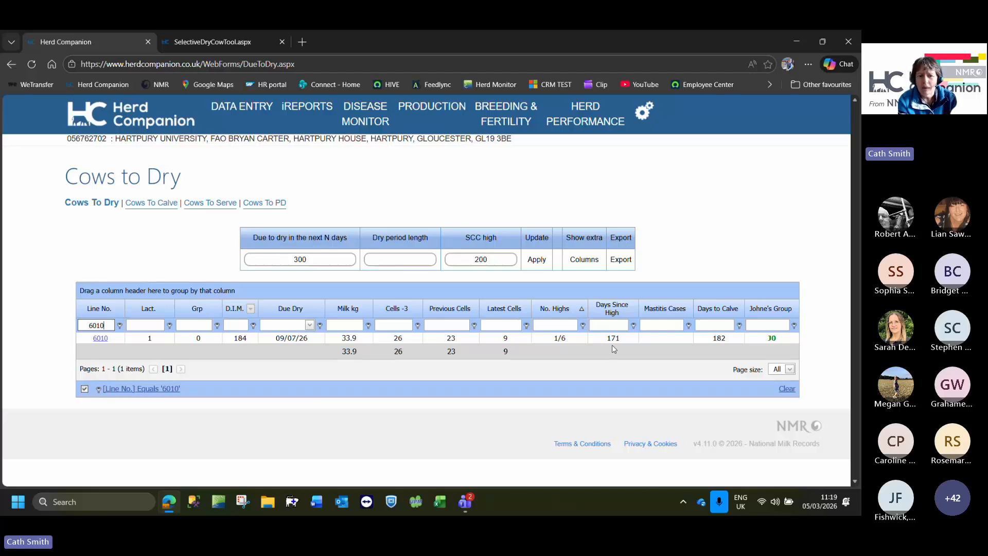
pyautogui.click(101, 338)
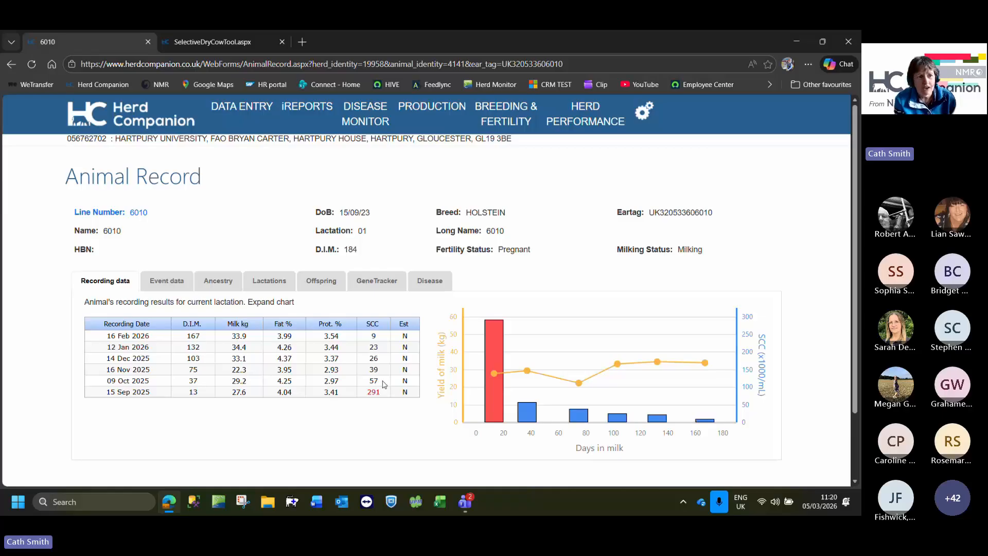
# Return to the Cows to Dry list, add the Days Since High column between No. Highs and Mastitis Cases, and review the cows with repeated highs
pyautogui.click(9, 66)
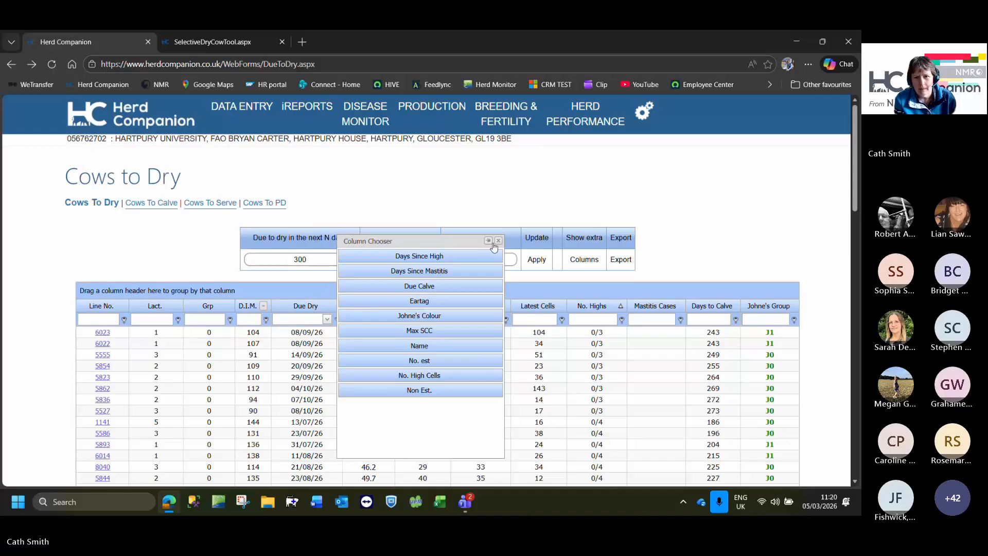
pyautogui.click(498, 240)
pyautogui.scroll(-5, 200, 345)
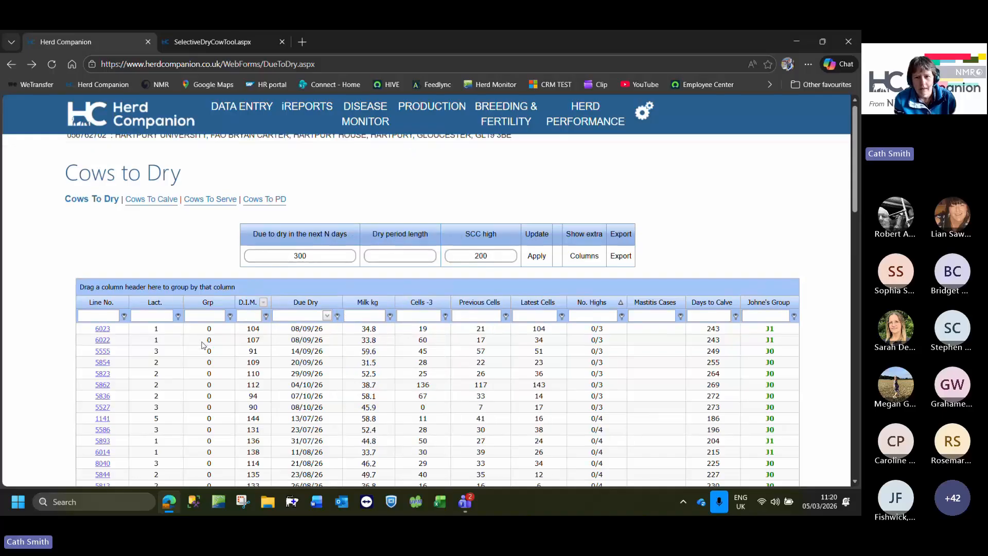
pyautogui.scroll(-2, 201, 345)
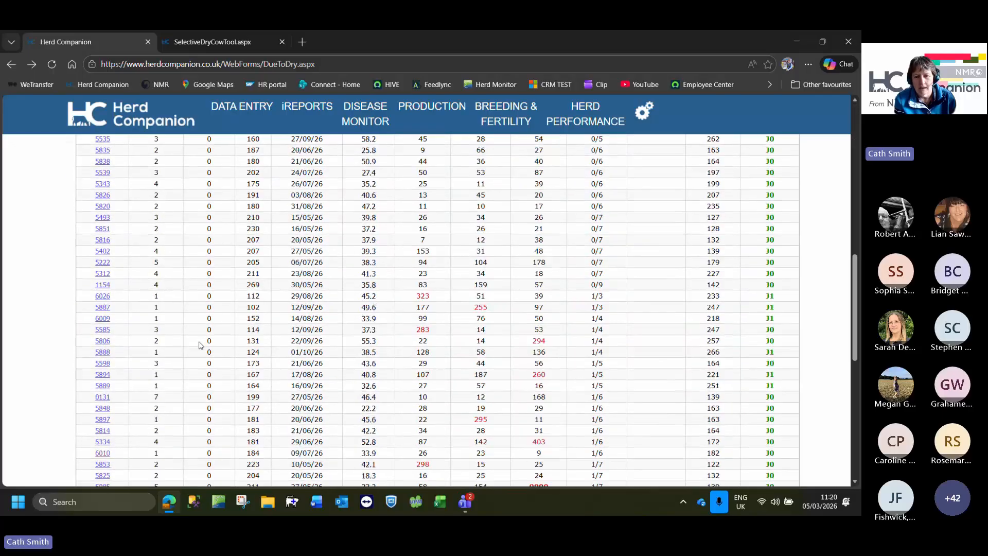
pyautogui.scroll(7, 200, 340)
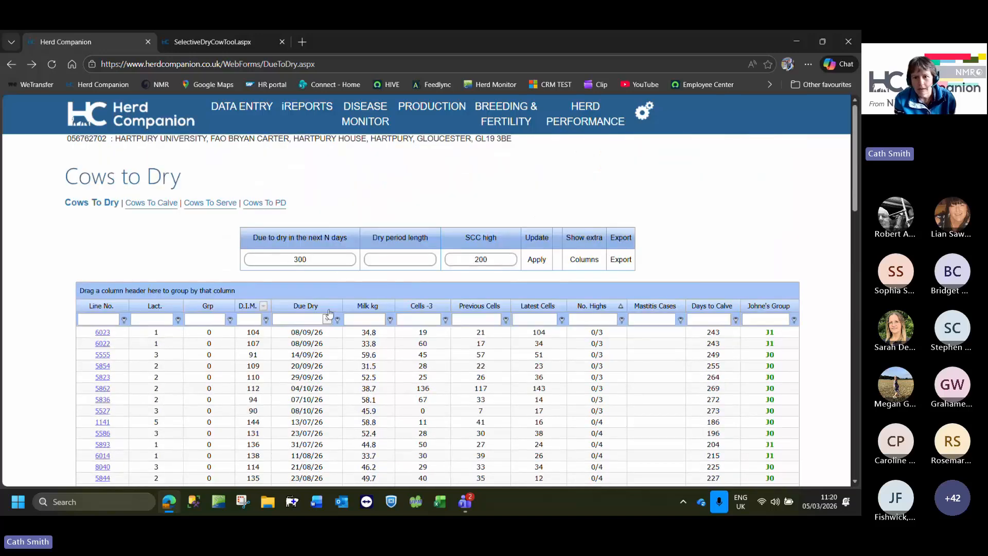
pyautogui.click(585, 260)
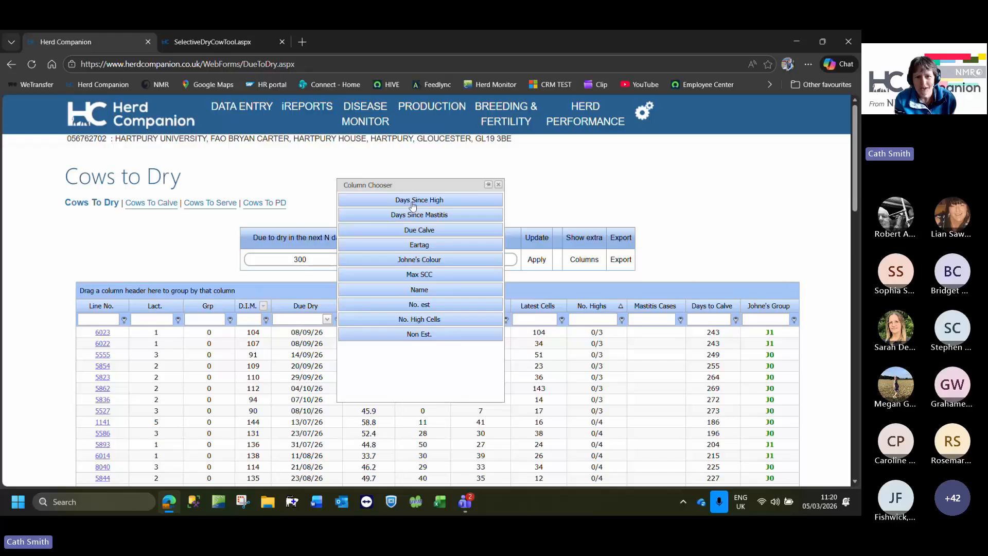
pyautogui.moveTo(412, 203); pyautogui.dragTo(629, 309)
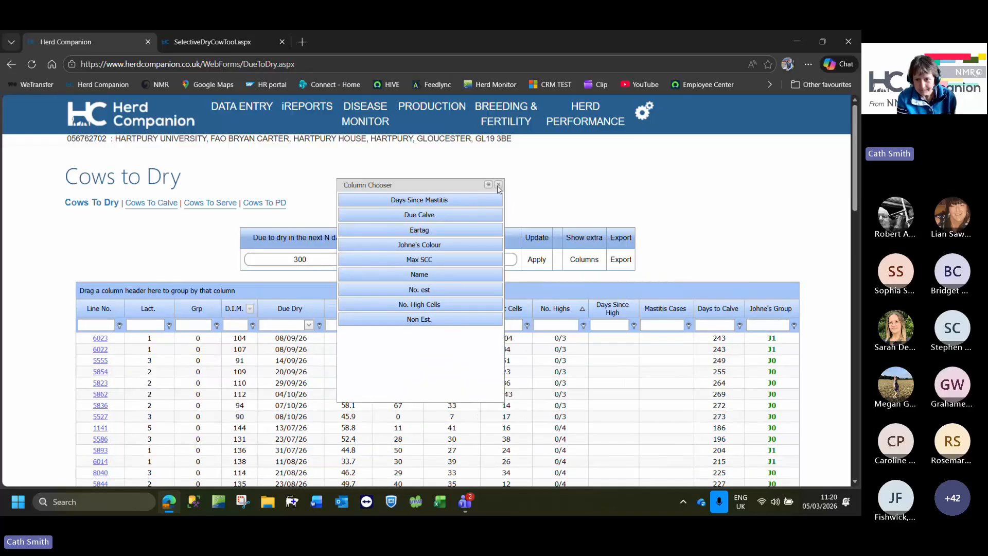
pyautogui.click(499, 185)
pyautogui.scroll(-10, 565, 276)
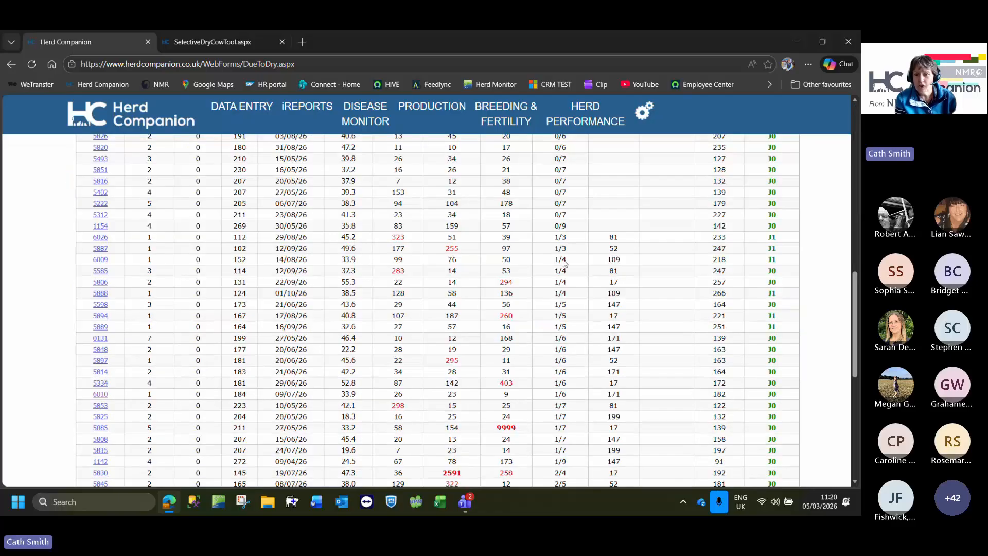
pyautogui.scroll(-4, 565, 276)
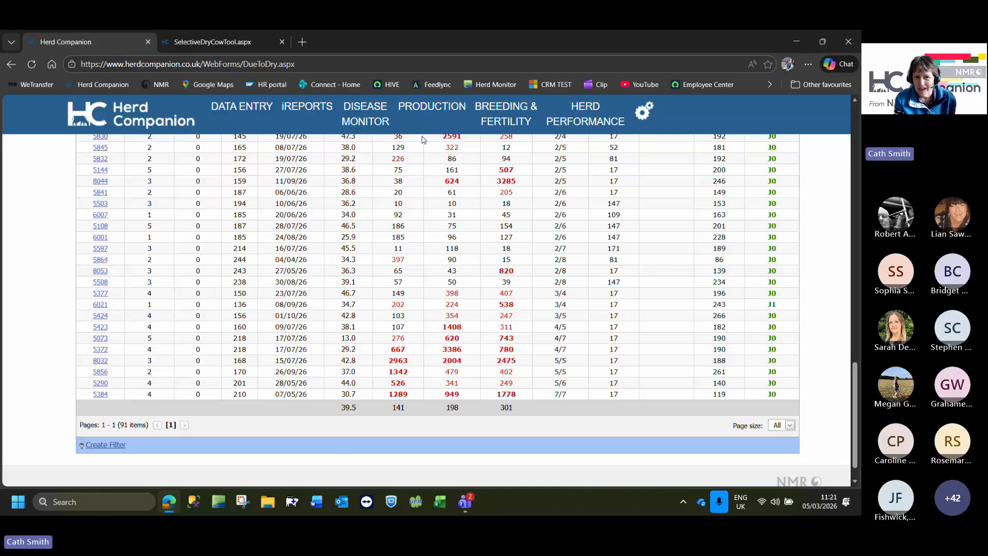
# Open the herd performance KPIs and review the Production KPIs and Fertility KPIs tables
pyautogui.moveTo(430, 116)
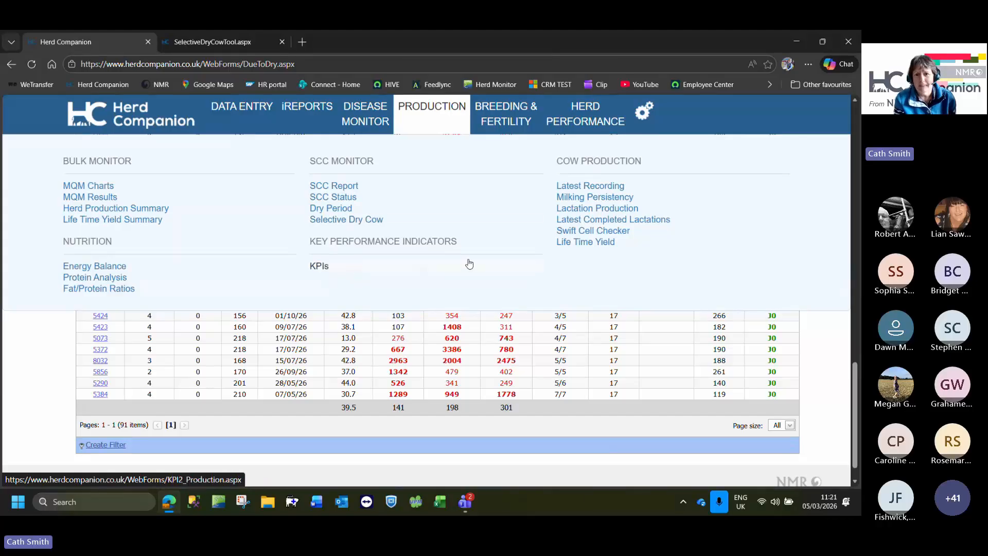
pyautogui.moveTo(509, 121)
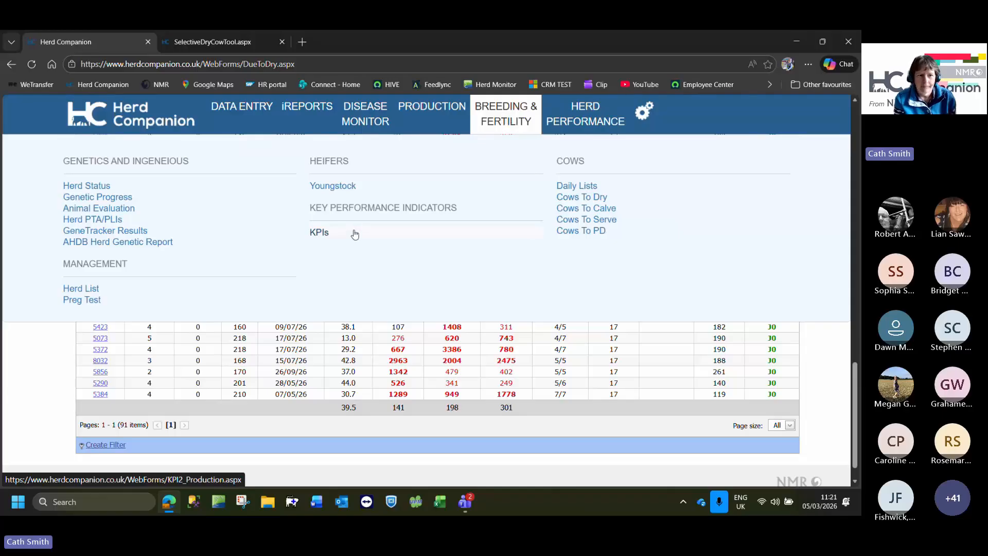
pyautogui.moveTo(583, 122)
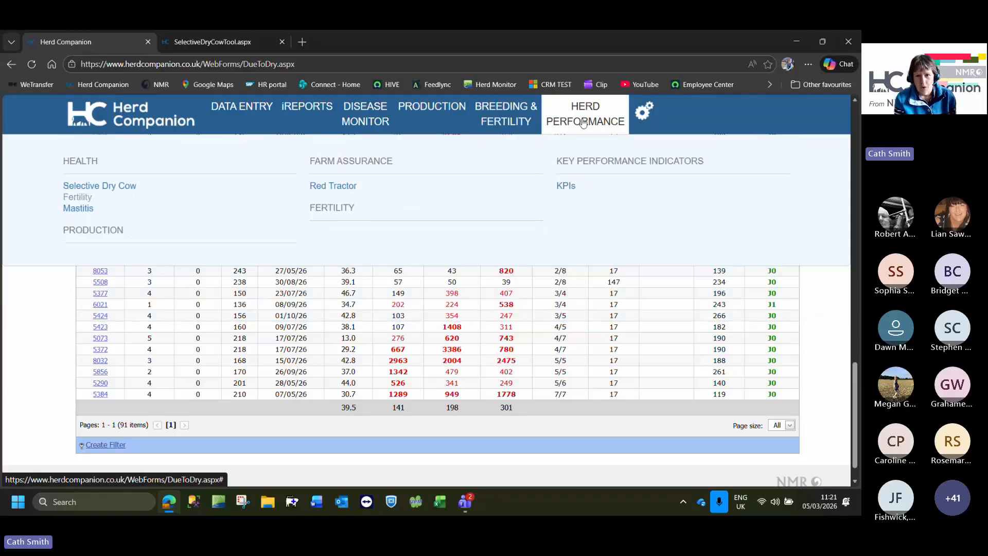
pyautogui.click(566, 186)
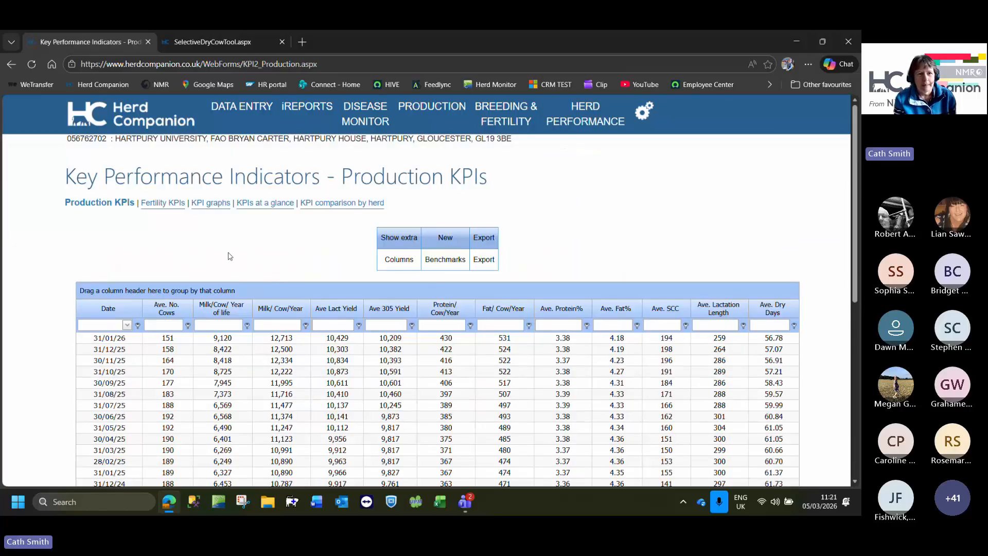
pyautogui.scroll(-1, 66, 247)
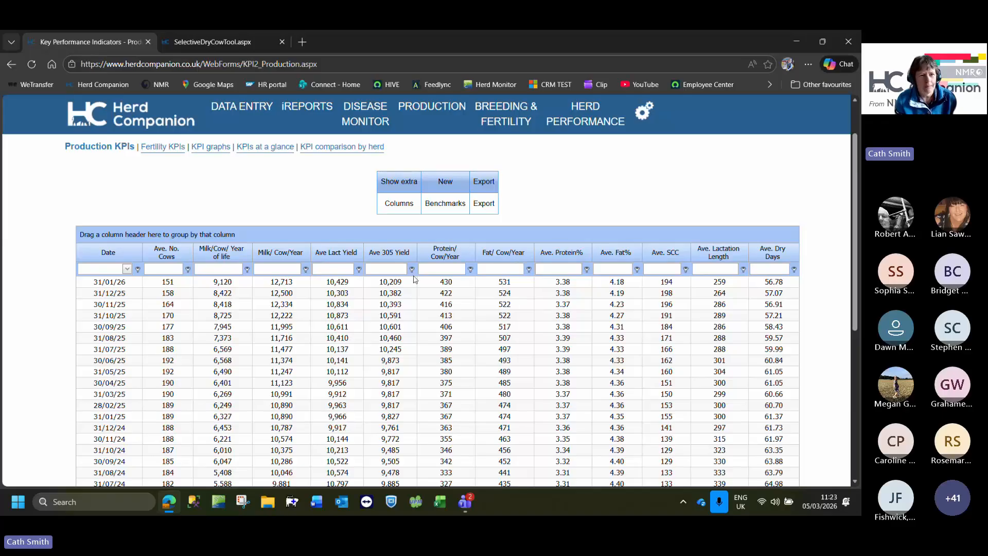
pyautogui.click(160, 150)
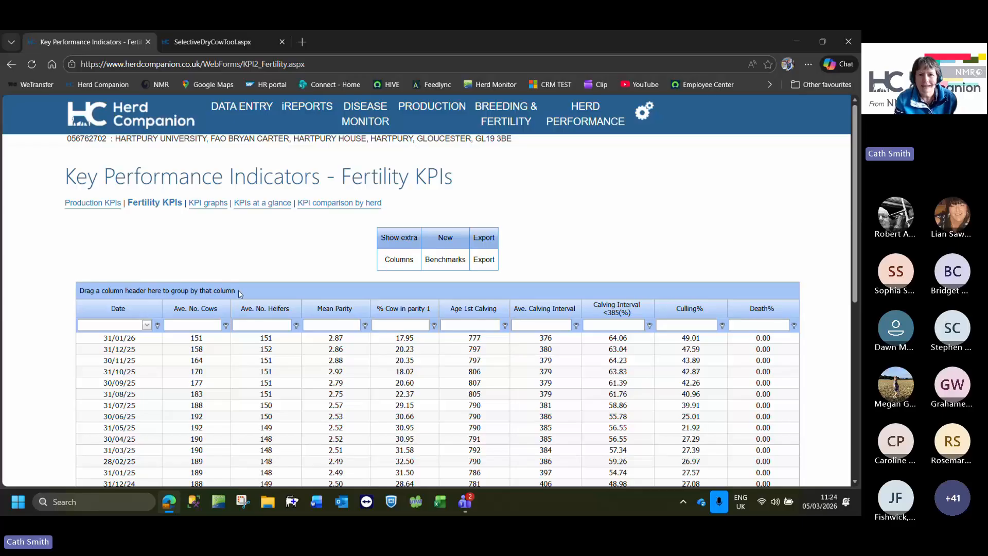
# Open the KPI graphs and set the benchmark to NMR13: Holstein herds > 200 < = 300 cows for Milk/Cow/Year of Life
pyautogui.click(205, 206)
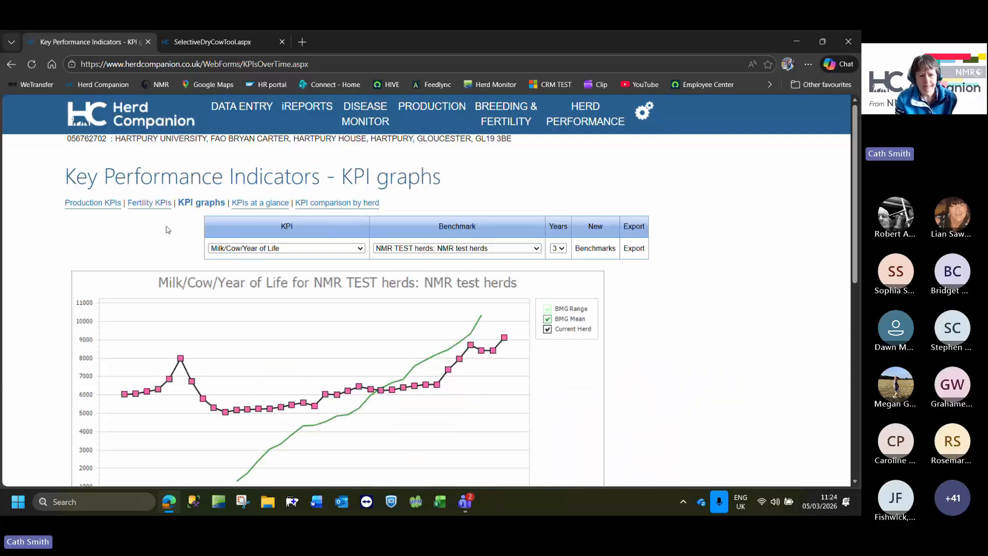
pyautogui.click(536, 250)
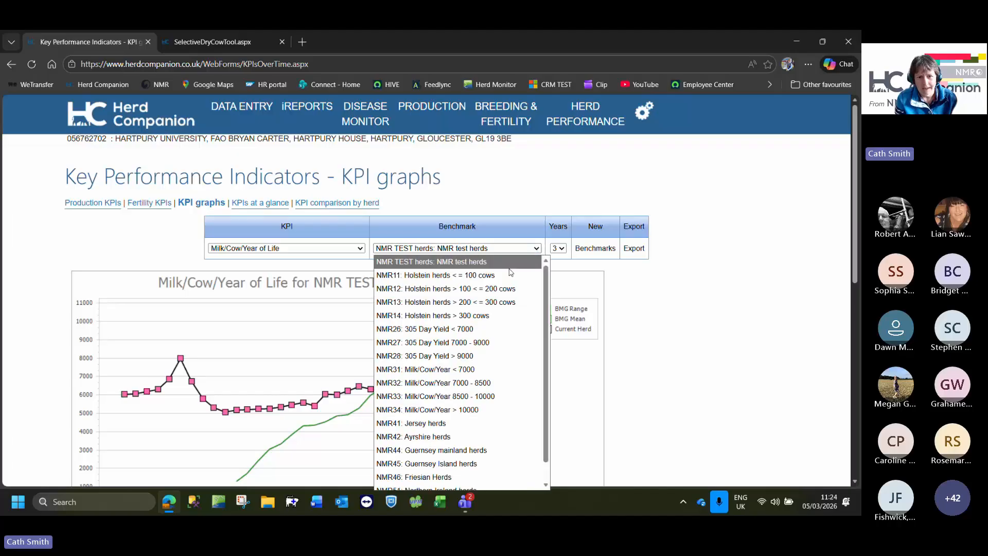
pyautogui.click(446, 305)
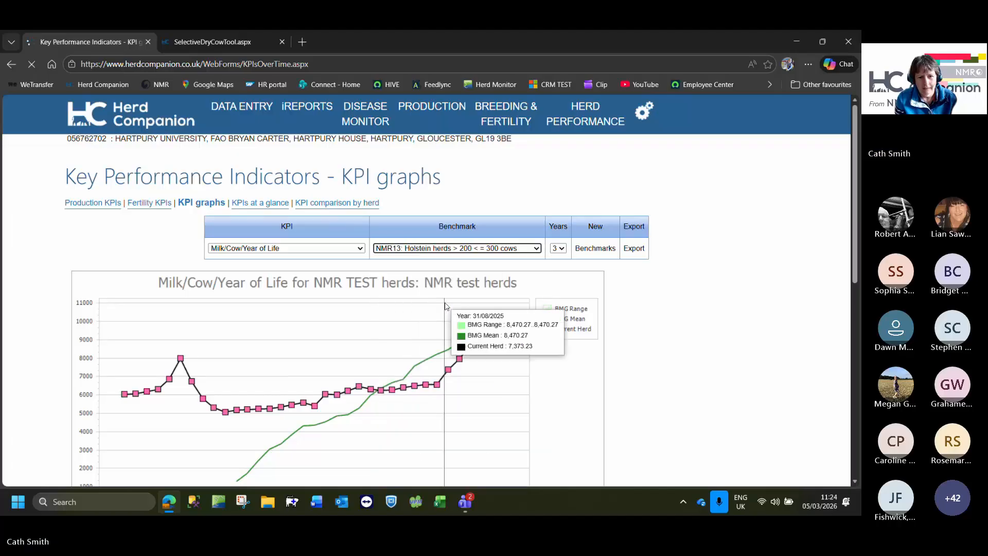
pyautogui.scroll(-1, 39, 252)
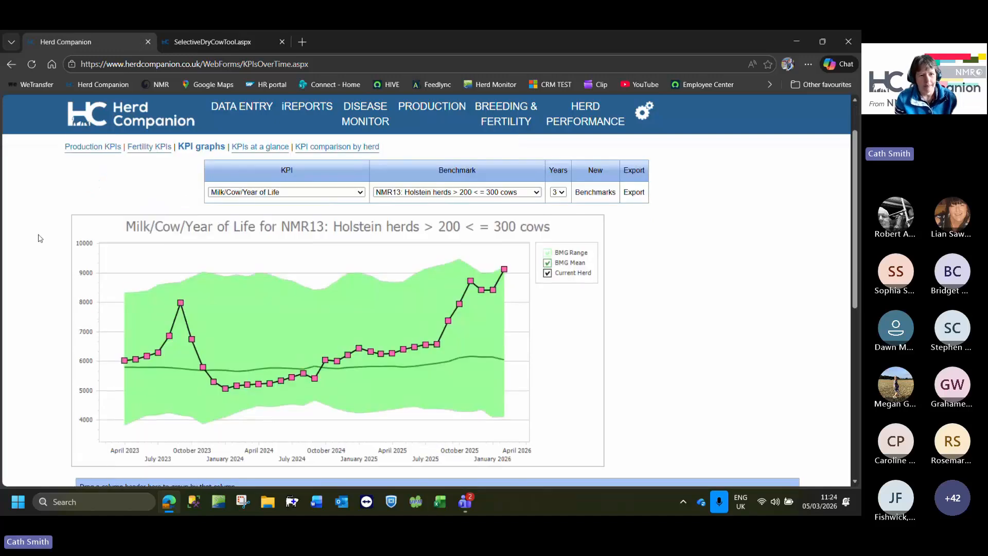
# Graph Average SCC against the NMR13 benchmark and examine the herd's trend in the chart and its data table
pyautogui.click(360, 193)
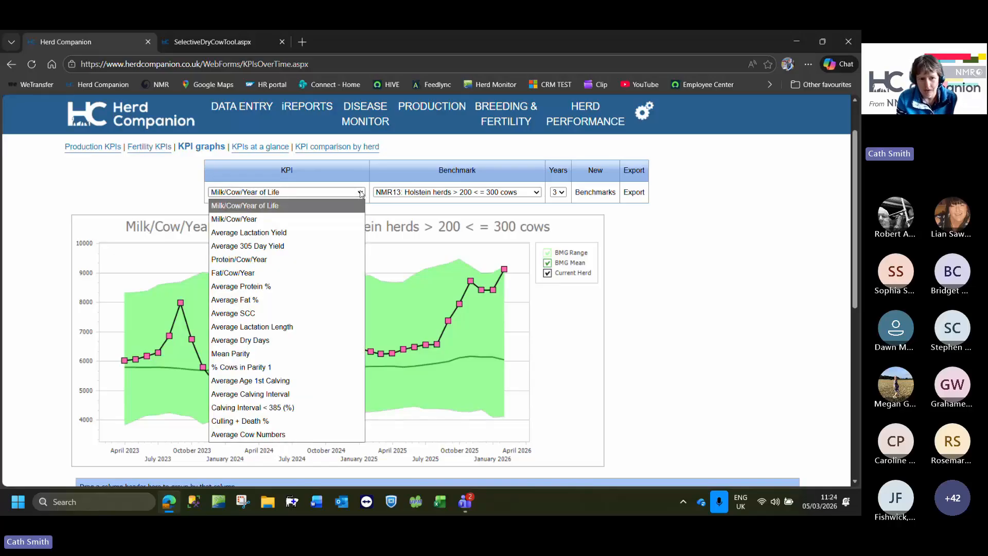
pyautogui.click(256, 313)
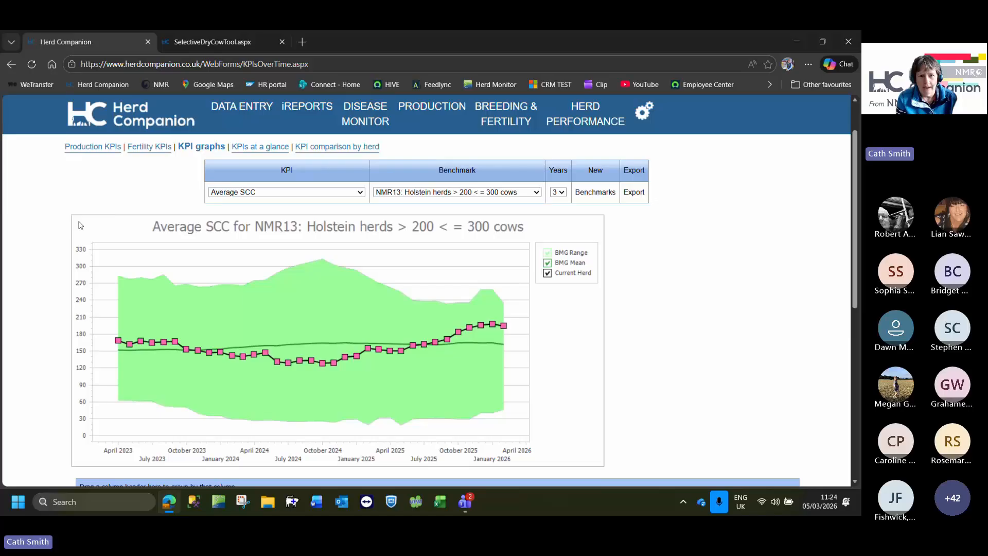
pyautogui.click(536, 193)
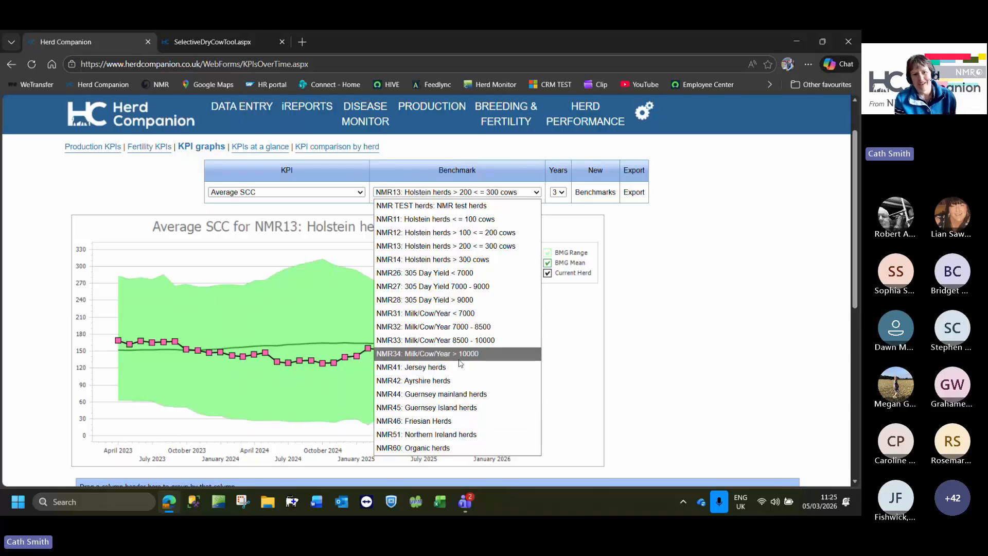
pyautogui.click(469, 247)
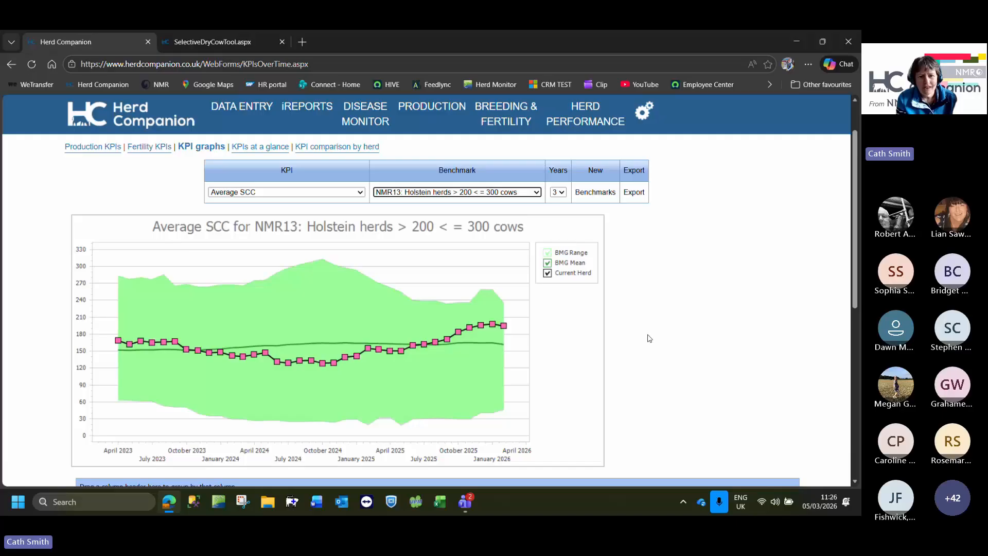
pyautogui.scroll(-1, 646, 337)
pyautogui.moveTo(508, 269)
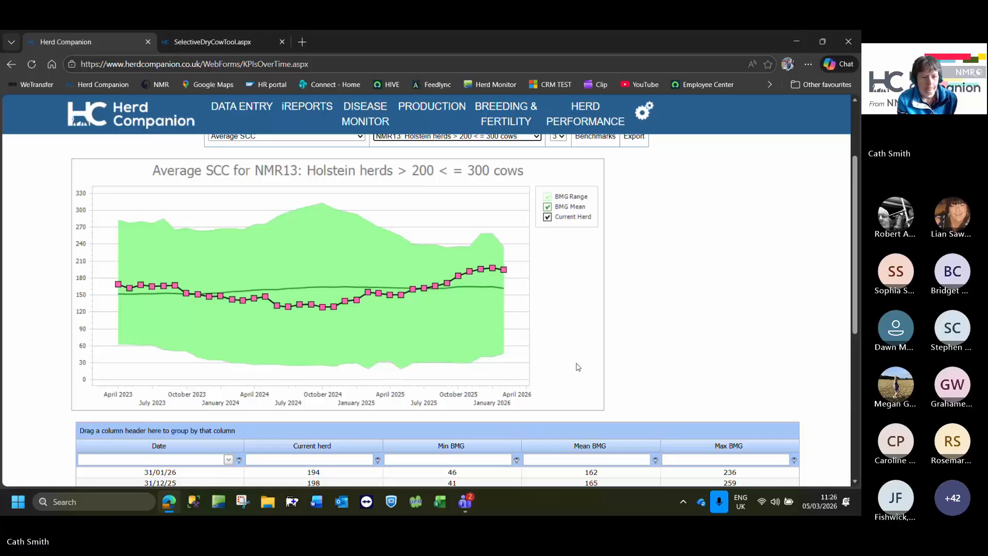
pyautogui.scroll(-2, 578, 367)
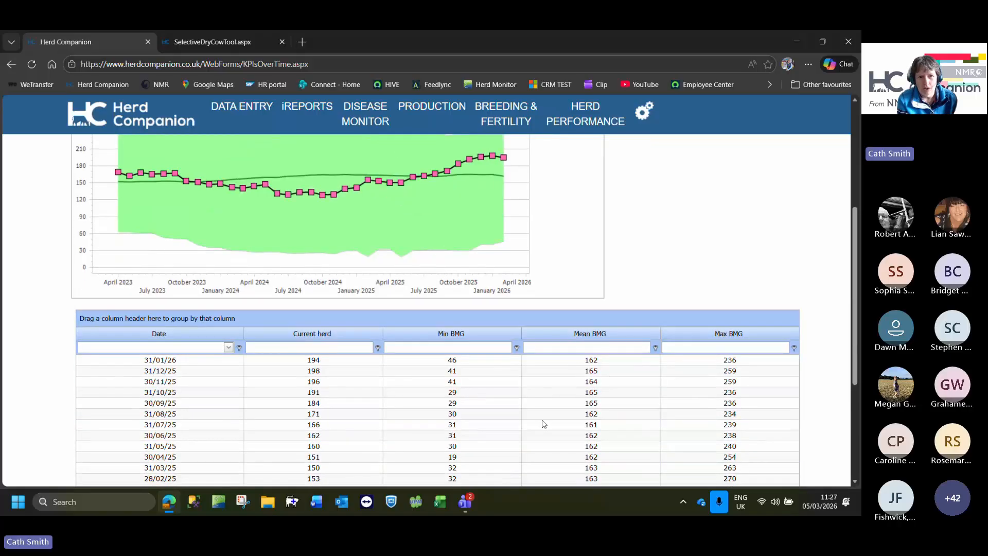
pyautogui.scroll(4, 545, 424)
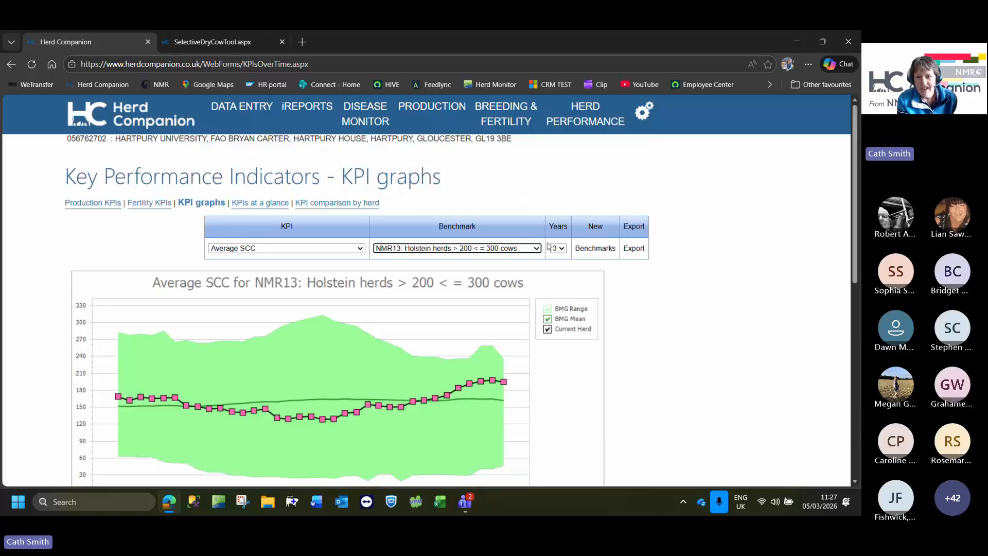
# Change the Average SCC graph's benchmark to NMR33: Milk/Cow/Year 8500 - 10000
pyautogui.click(537, 249)
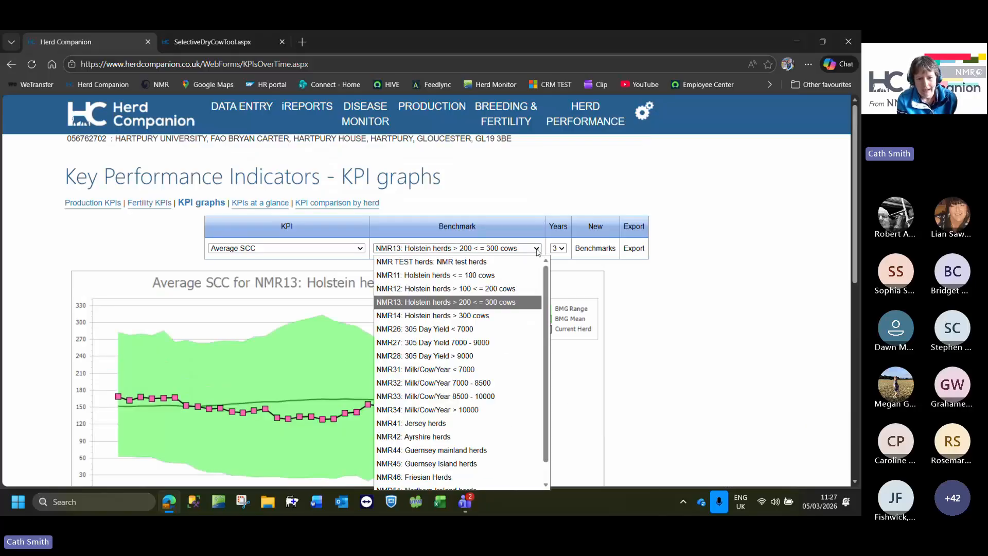
pyautogui.click(484, 397)
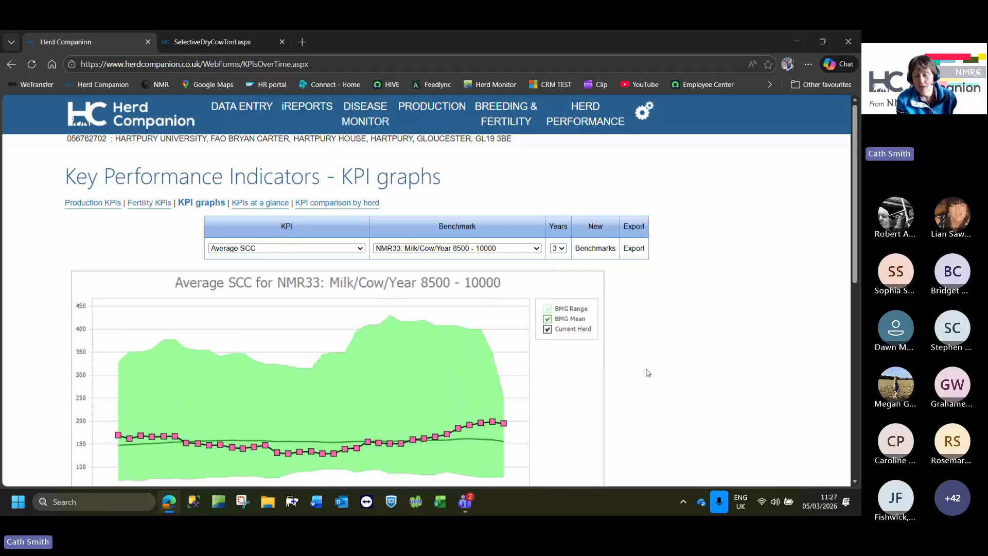
pyautogui.scroll(-1, 648, 373)
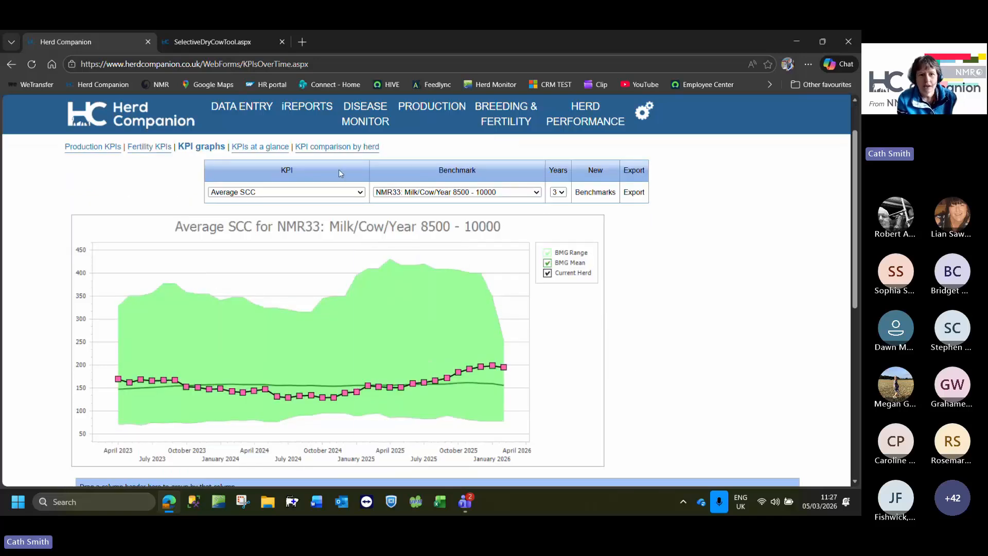
# Graph Average Age 1st Calving against the NMR33: Milk/Cow/Year 8500 - 10000 benchmark
pyautogui.click(360, 192)
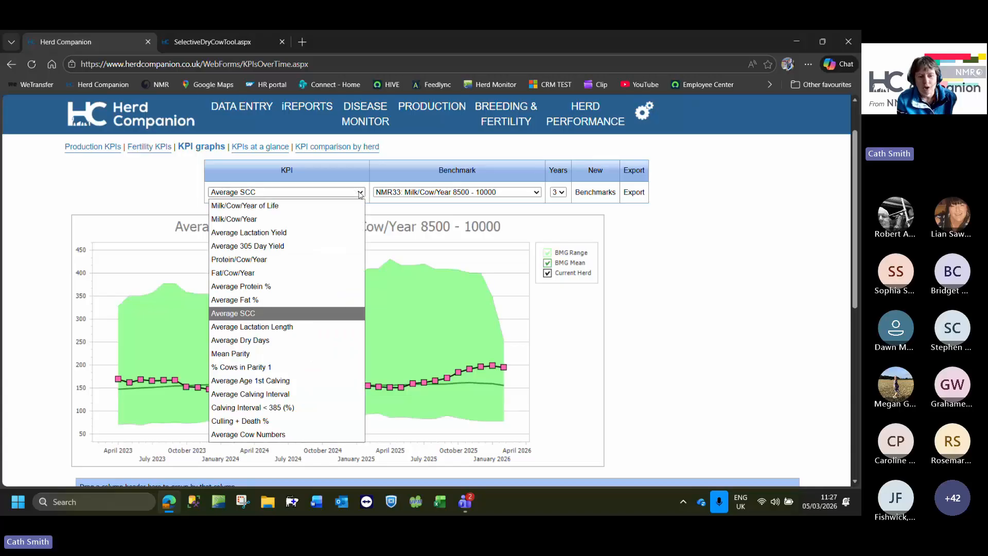
pyautogui.click(248, 378)
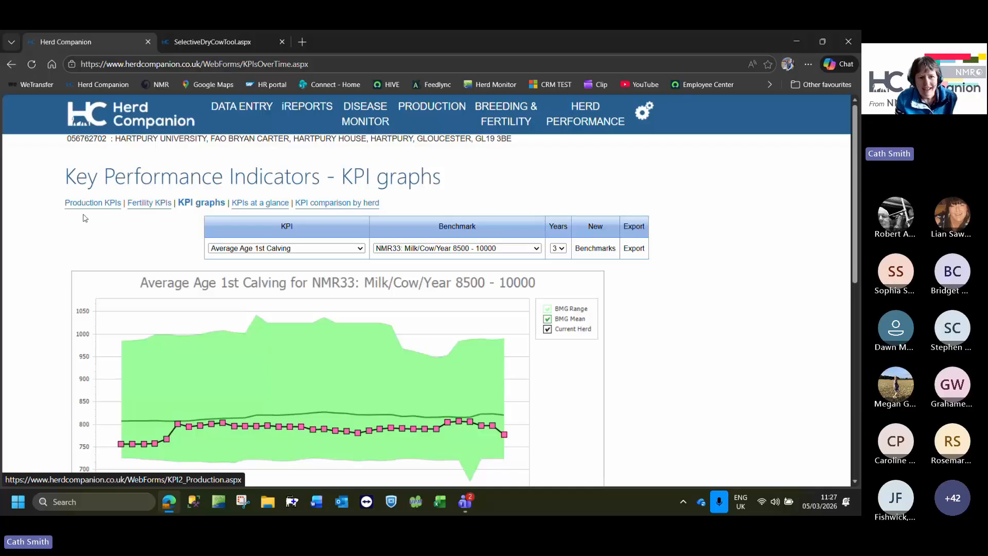
pyautogui.scroll(-1, 261, 151)
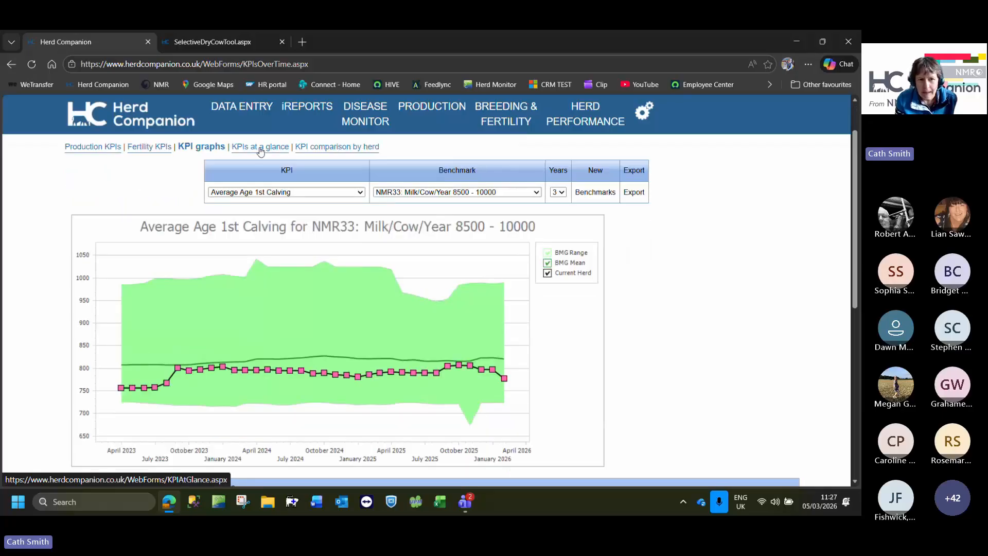
# Open KPIs at a glance and review where the herd ranks from worst to best on each KPI
pyautogui.click(261, 150)
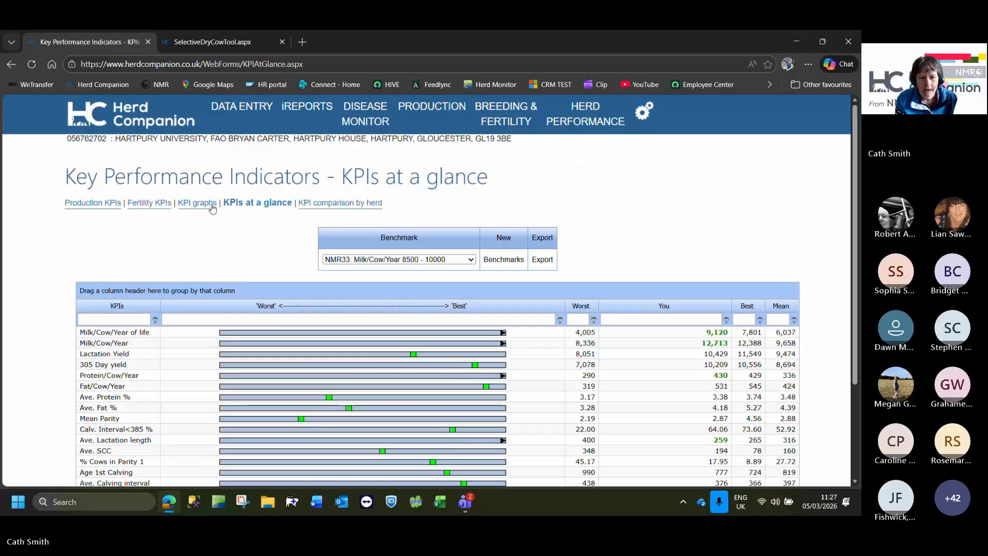
pyautogui.scroll(-1, 203, 215)
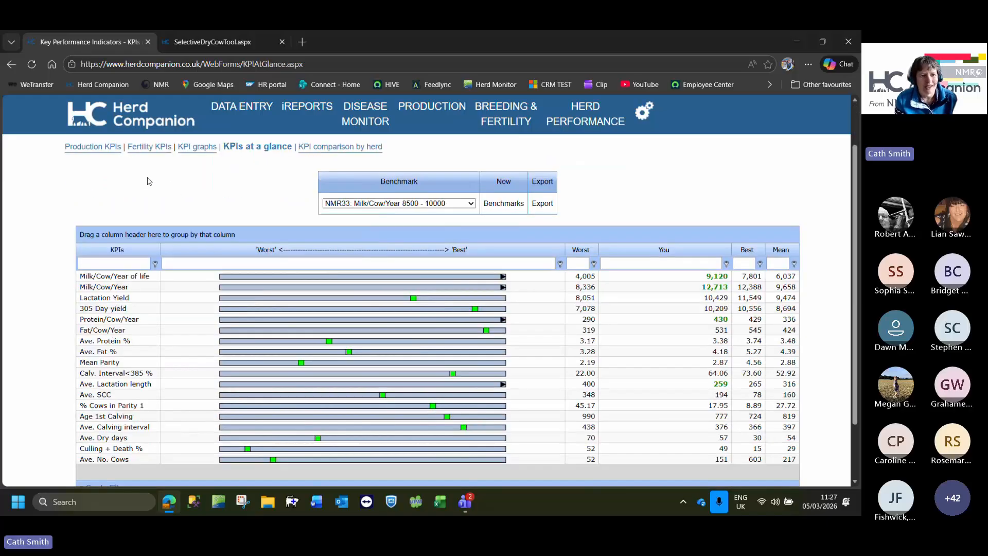
pyautogui.scroll(-1, 138, 186)
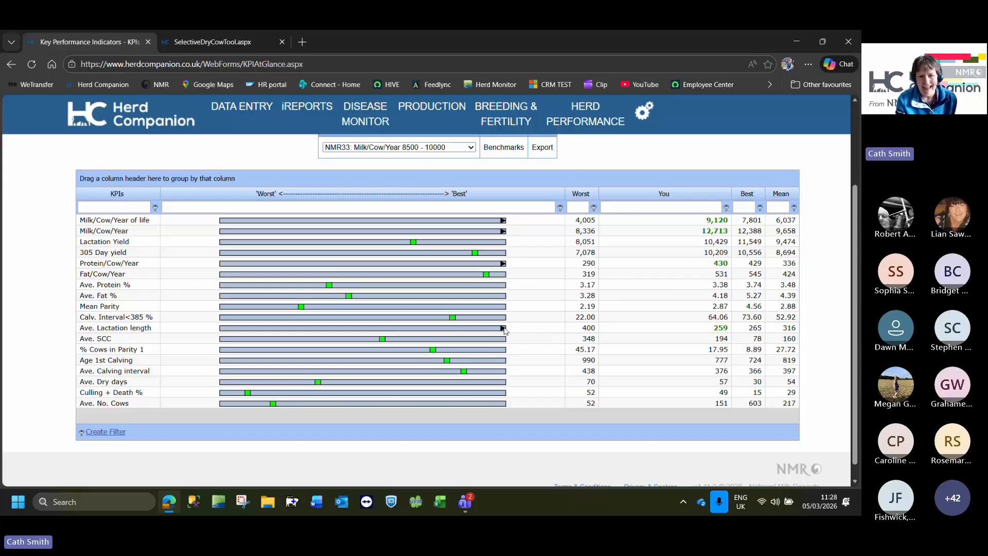
# Compare the at-a-glance KPIs against the NMR32: Milk/Cow/Year 7000 - 8500 benchmark and review every row
pyautogui.click(472, 148)
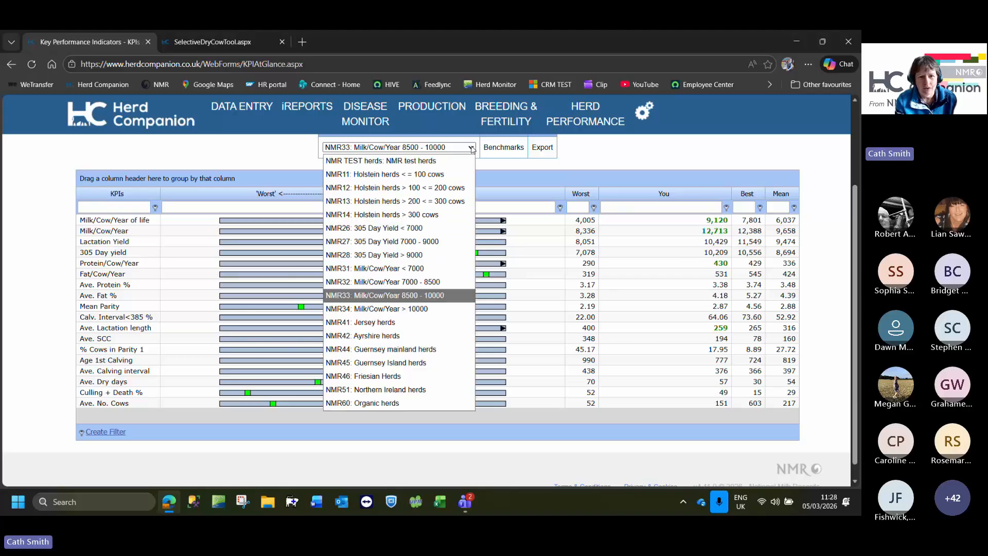
pyautogui.click(432, 215)
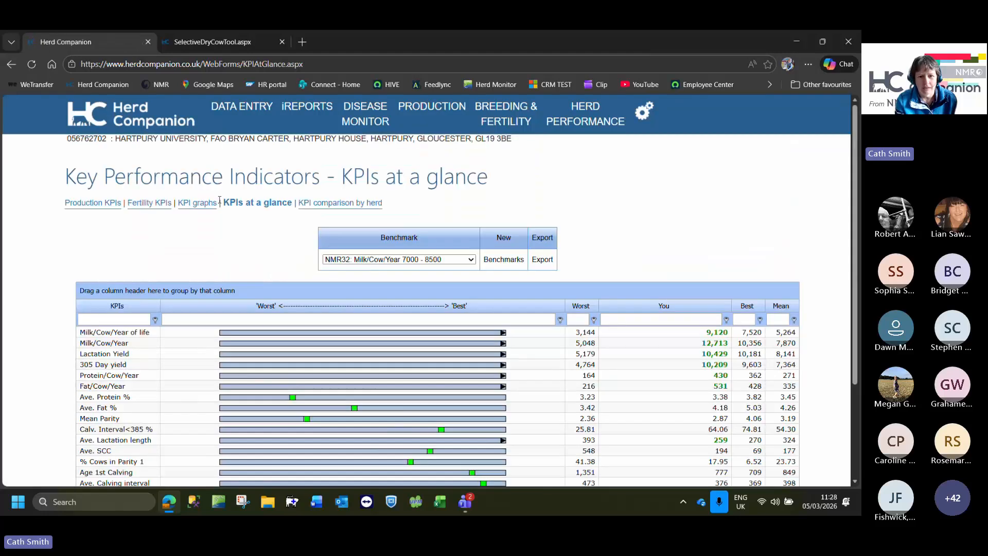
pyautogui.scroll(-1, 232, 215)
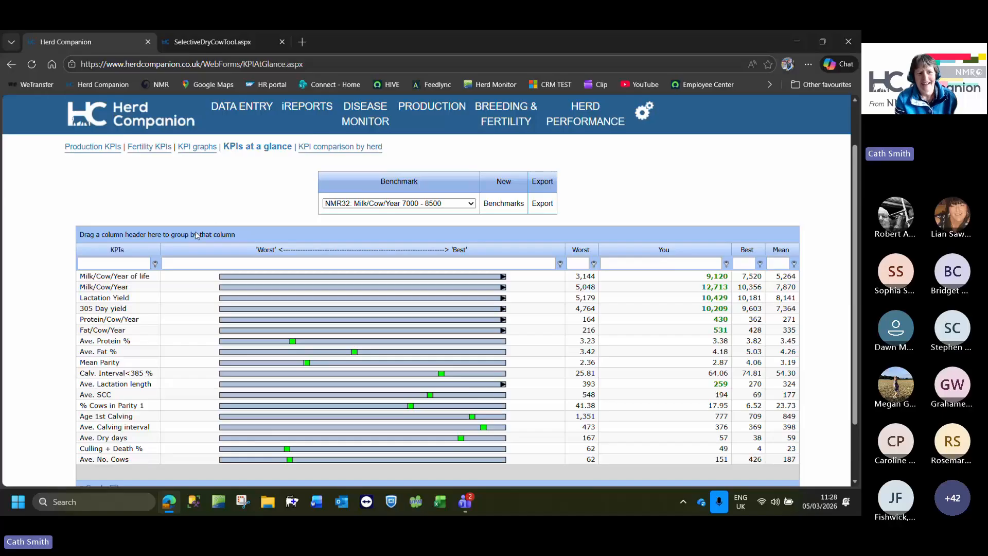
pyautogui.scroll(-1, 196, 230)
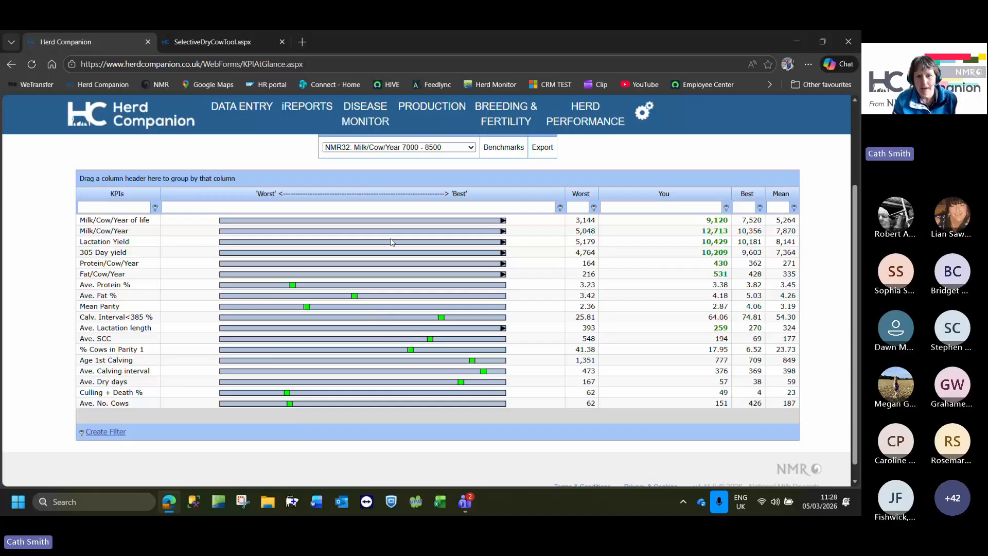
# Change the at-a-glance benchmark to NMR12: Holstein herds > 100 < = 200 cows and review the herd's rankings
pyautogui.click(471, 148)
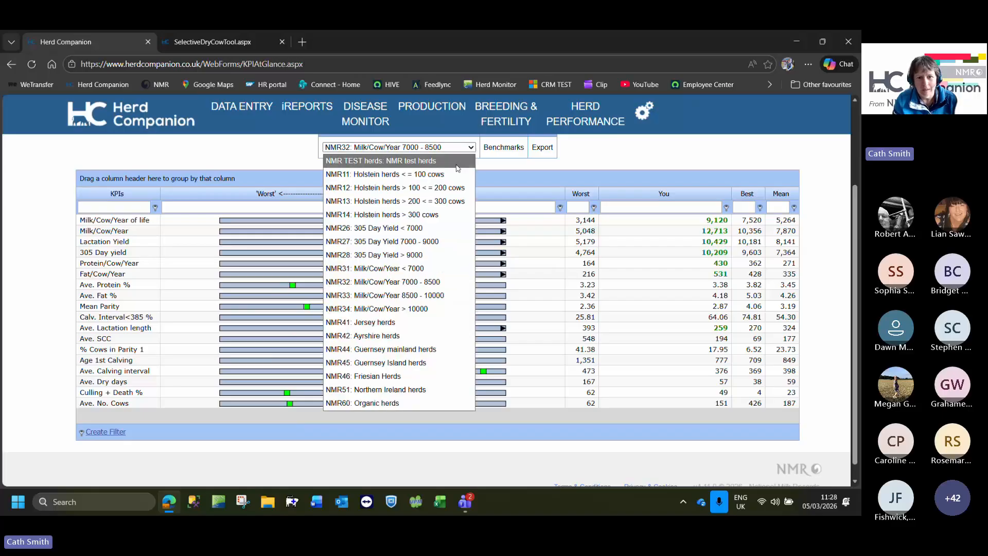
pyautogui.click(436, 189)
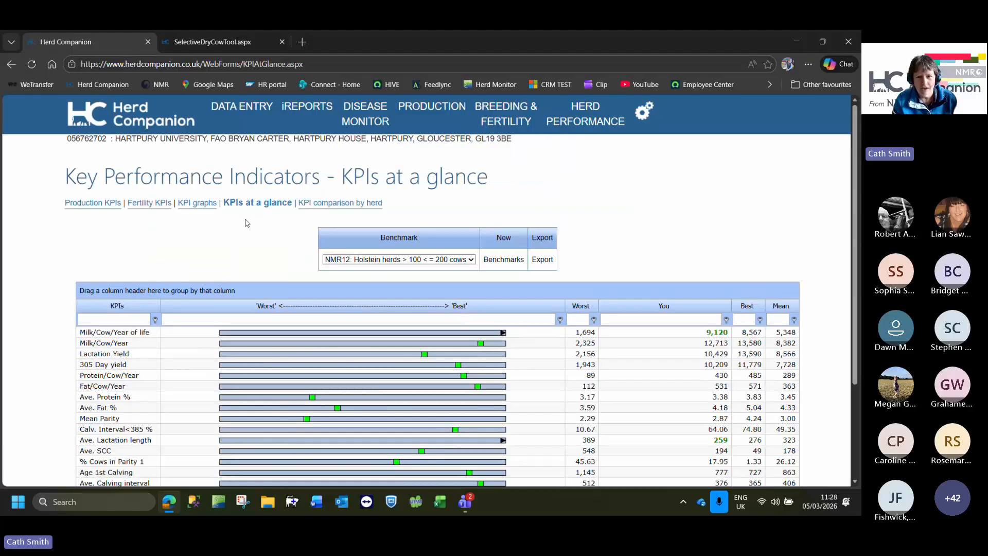
pyautogui.scroll(-1, 220, 231)
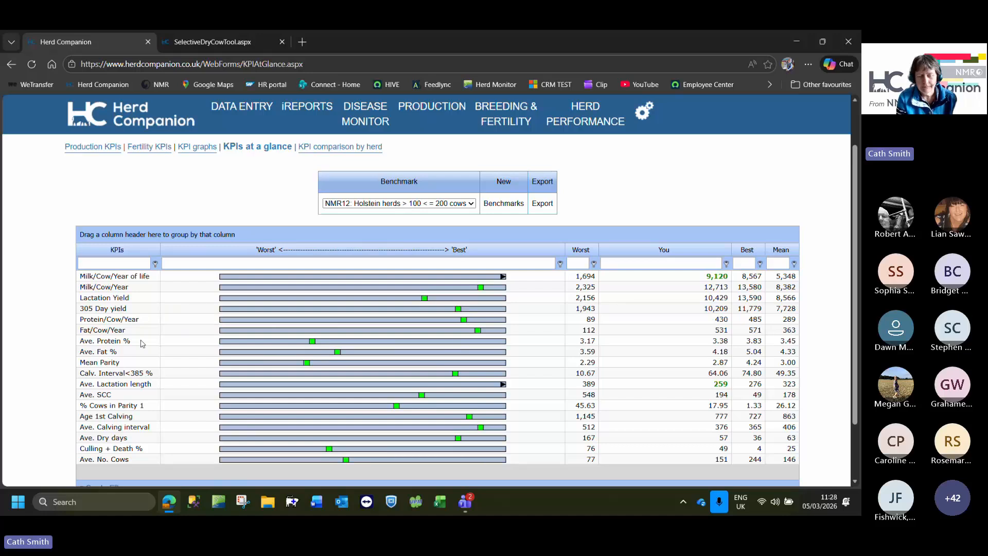
pyautogui.scroll(-1, 147, 356)
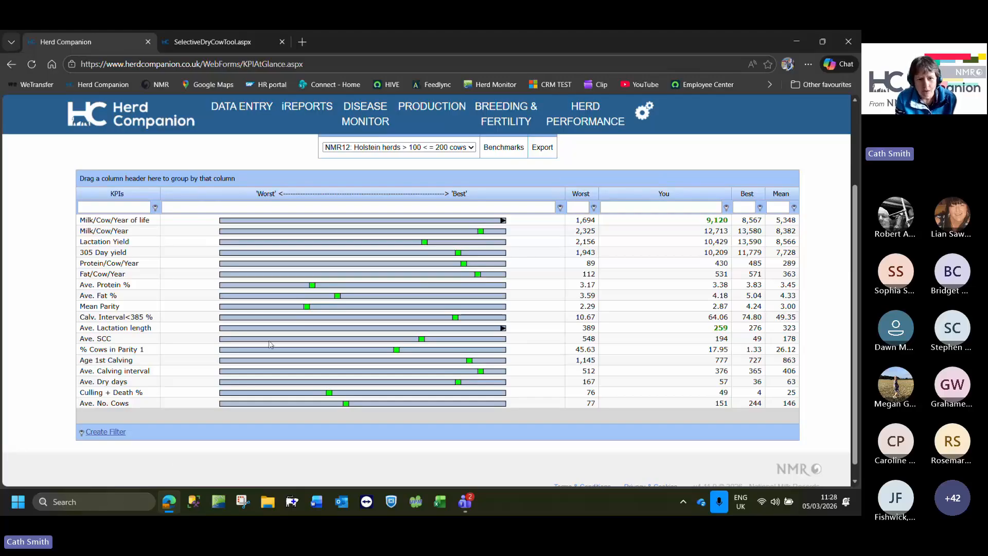
pyautogui.moveTo(308, 311)
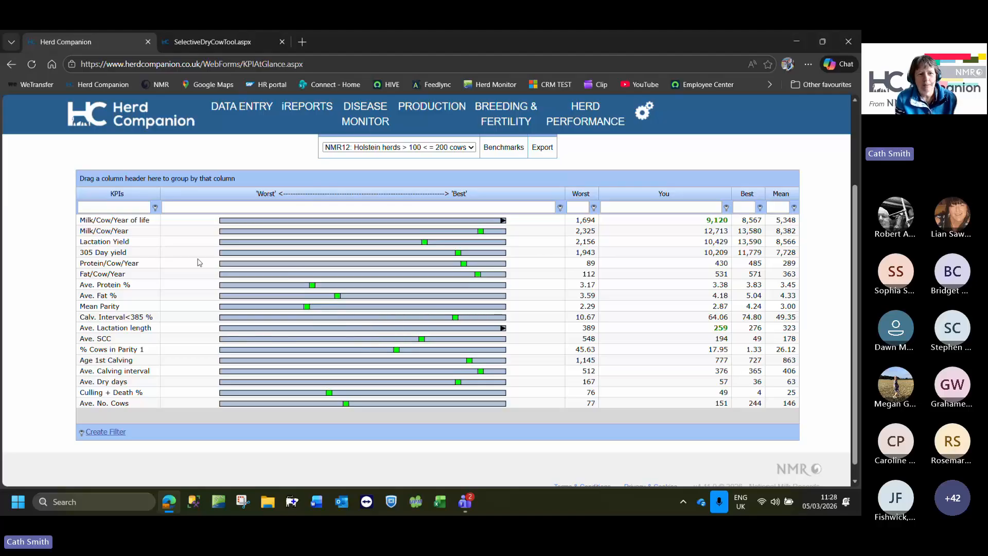
pyautogui.scroll(3, 196, 261)
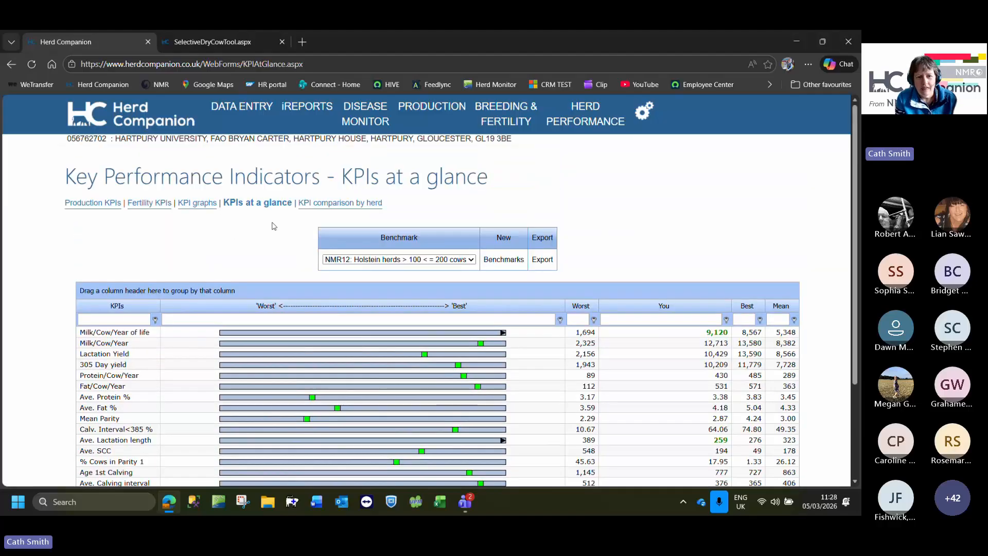
# Open the KPI comparison by herd and review the Average Age 1st Calving chart and the table of benchmark herds
pyautogui.click(345, 205)
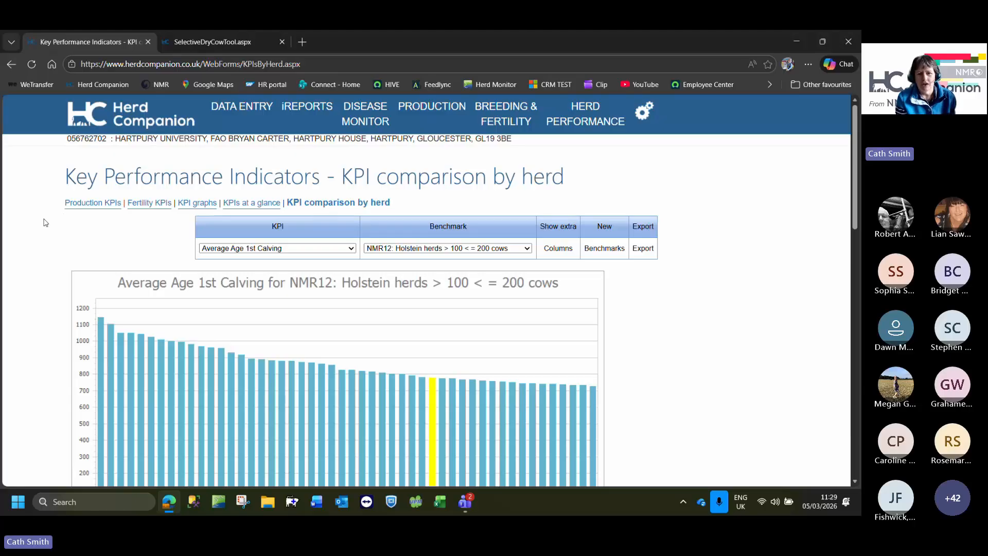
pyautogui.scroll(-2, 42, 220)
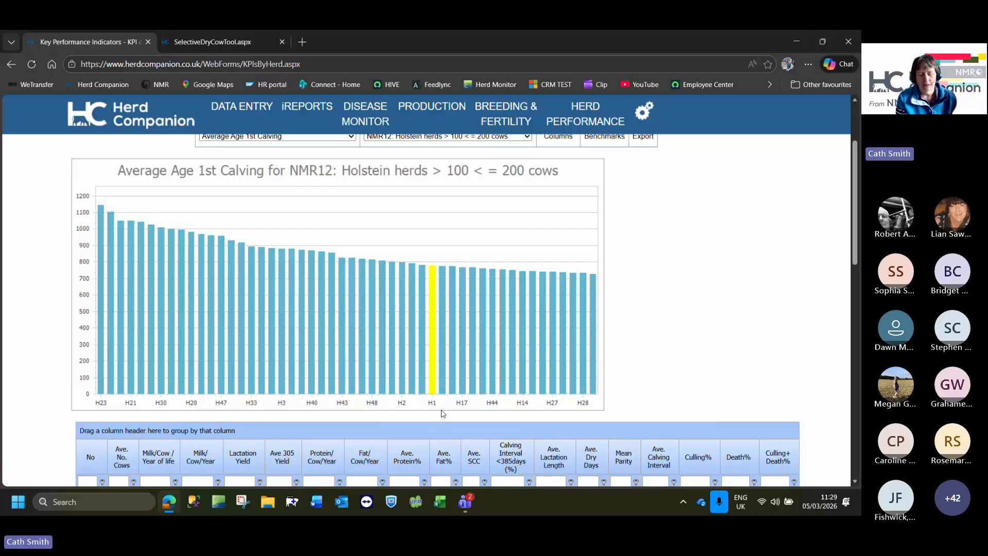
pyautogui.scroll(-2, 435, 417)
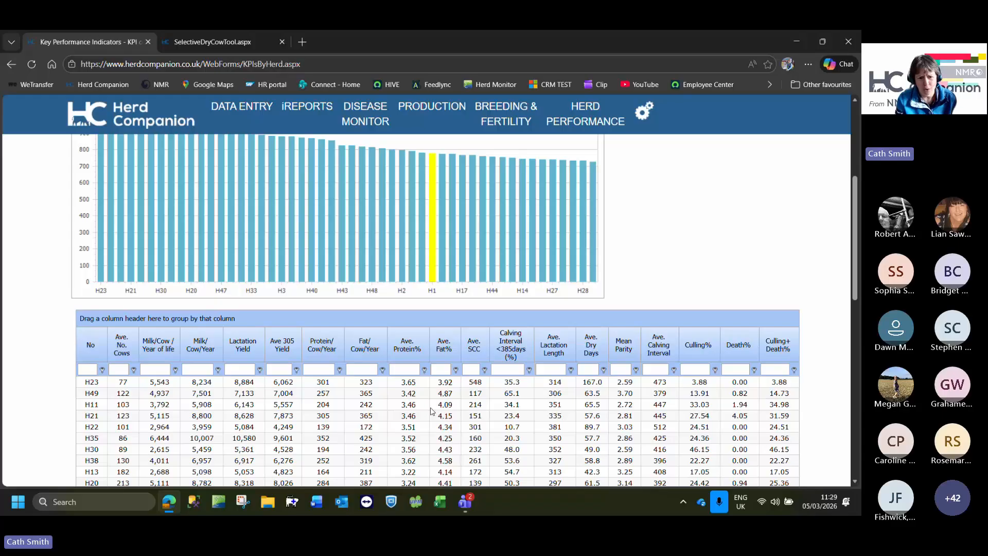
pyautogui.scroll(-1, 275, 425)
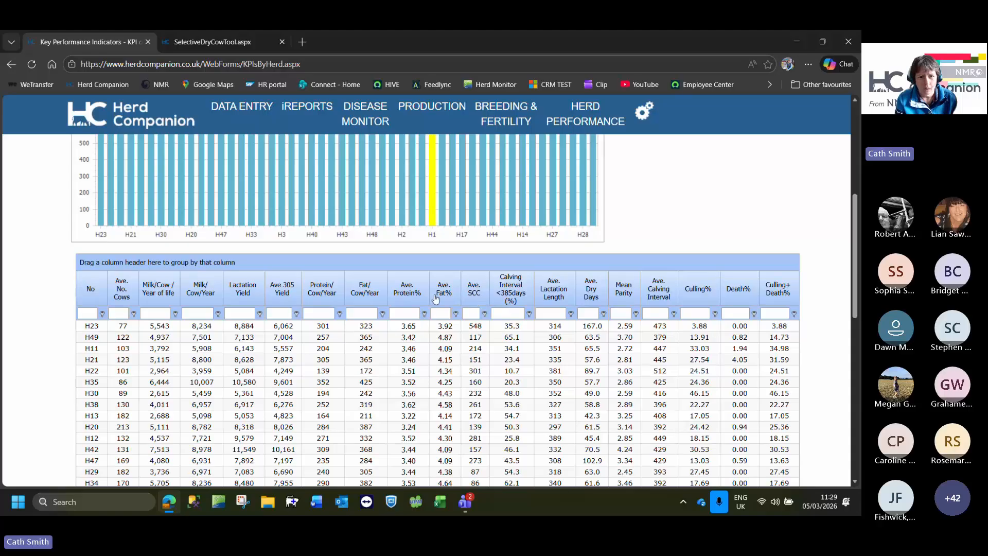
# Sort the herd comparison table by average protein % in ascending order and locate the highlighted herd's row
pyautogui.click(400, 289)
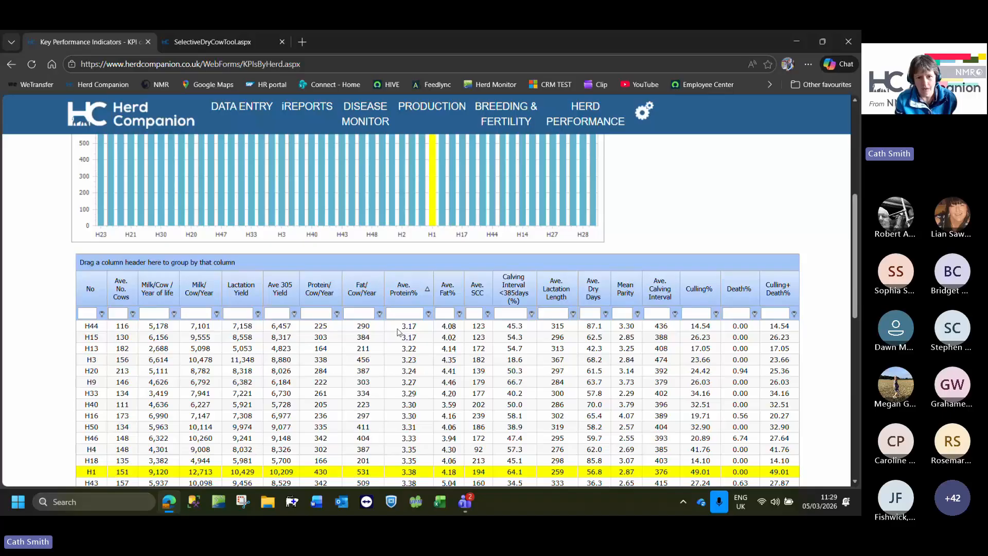
pyautogui.scroll(-1, 398, 332)
pyautogui.scroll(-1, 398, 311)
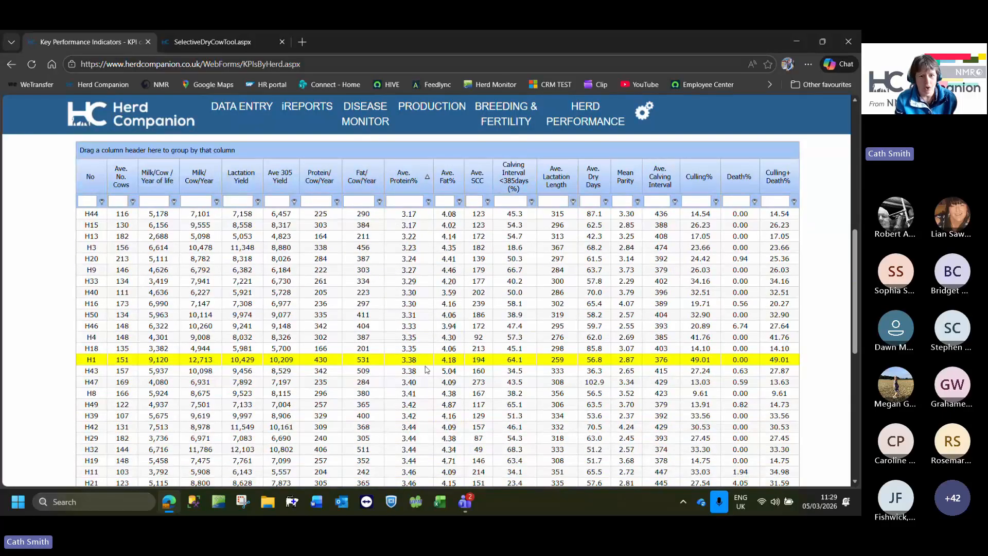
pyautogui.scroll(-1, 422, 368)
pyautogui.scroll(-1, 422, 367)
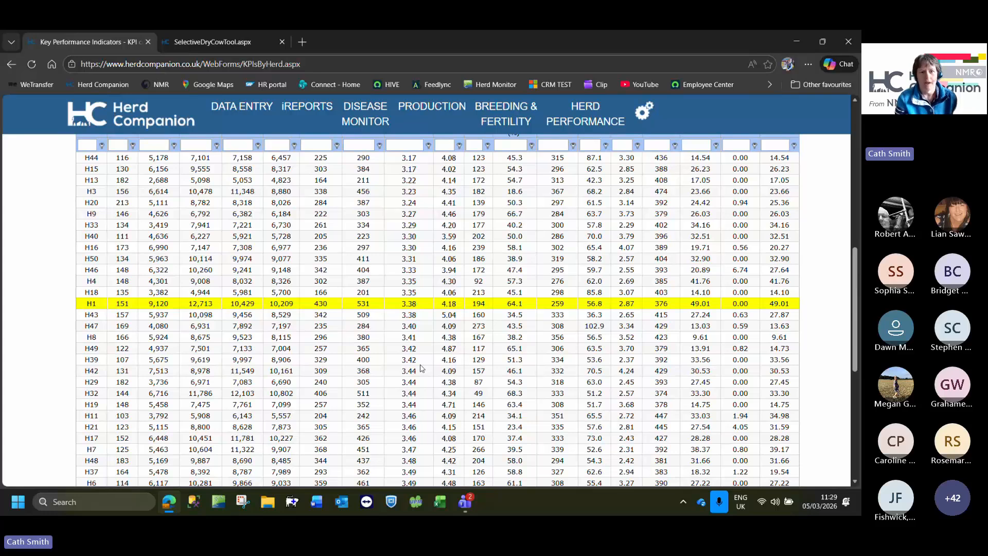
# Examine the highlighted herd H1's position in the Average Age 1st Calving chart and its figures in the comparison table
pyautogui.scroll(5, 421, 368)
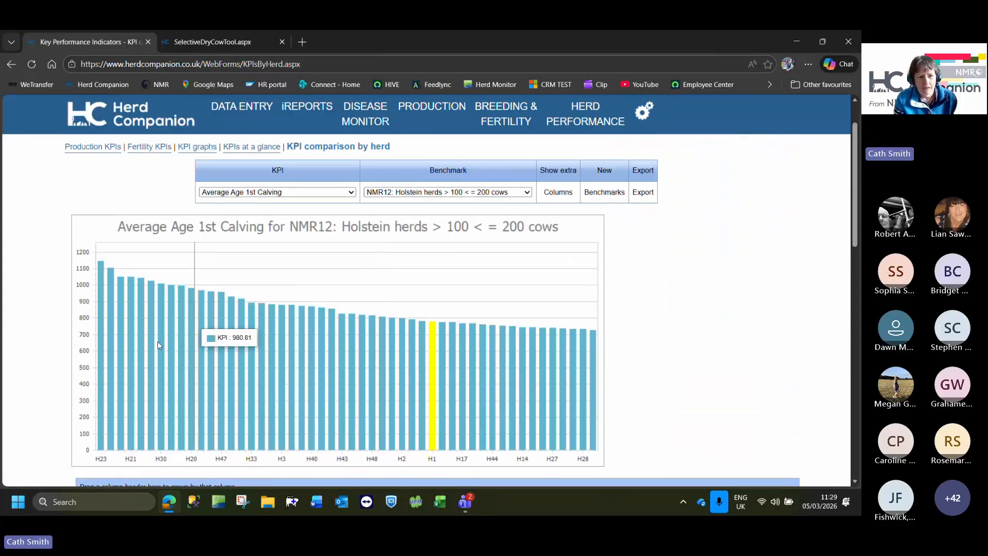
pyautogui.scroll(-2, 25, 321)
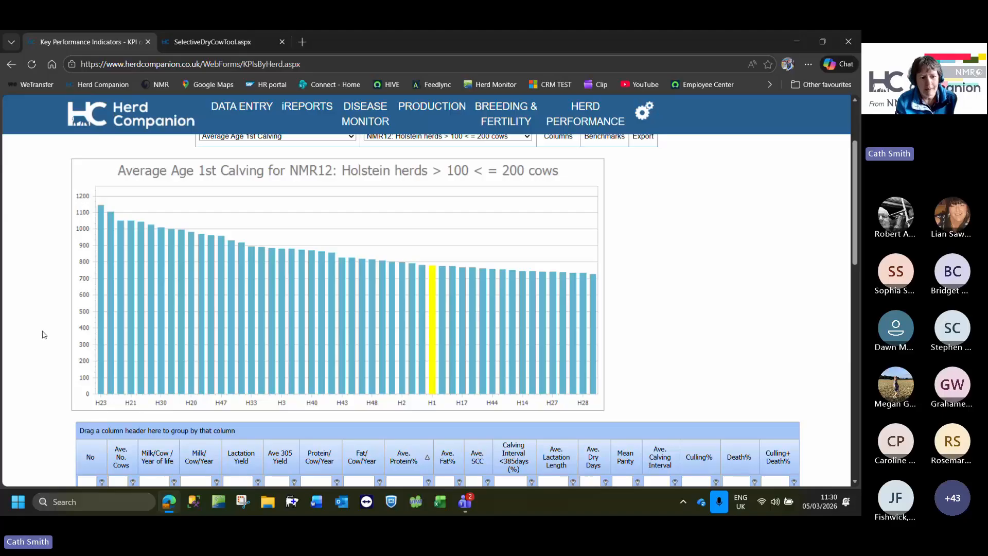
pyautogui.scroll(1, 43, 335)
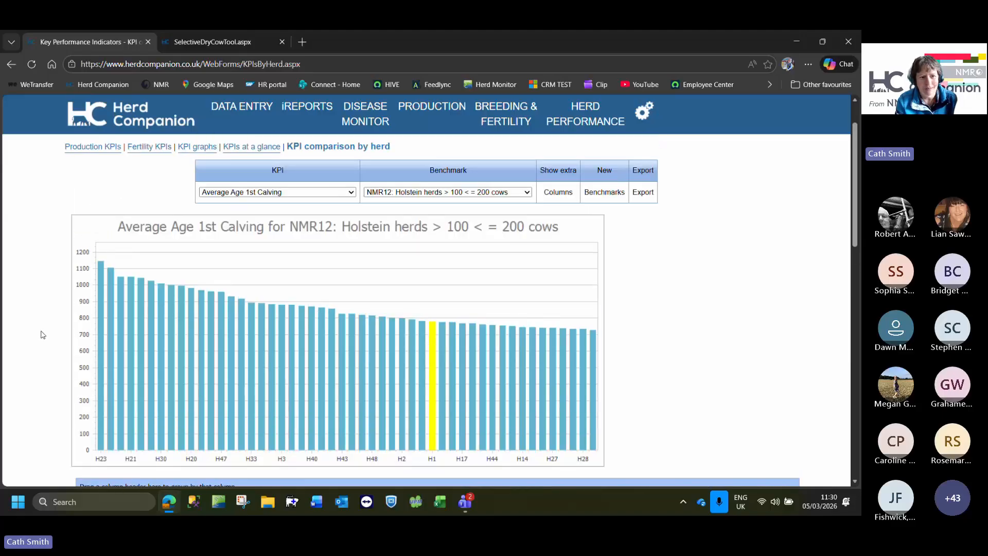
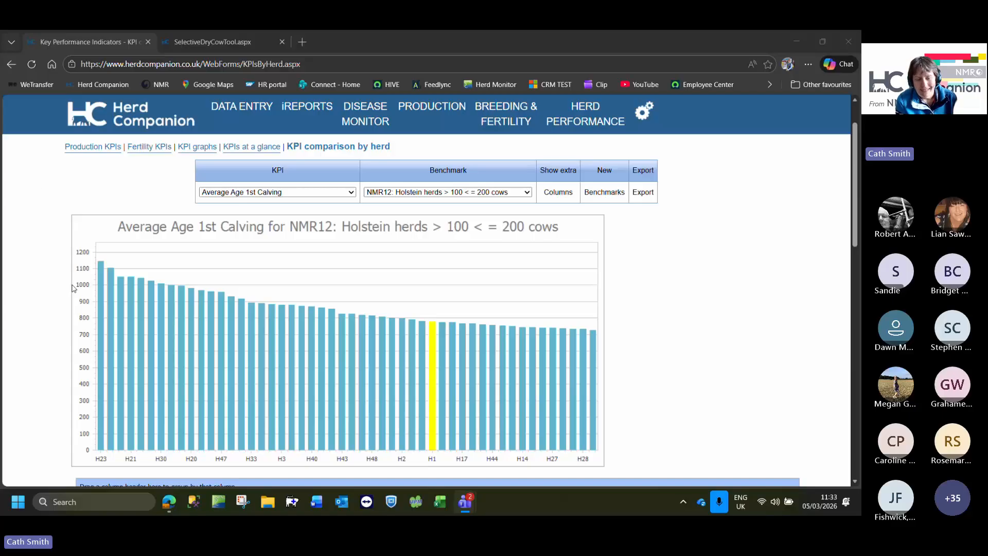
pyautogui.scroll(-1, 128, 299)
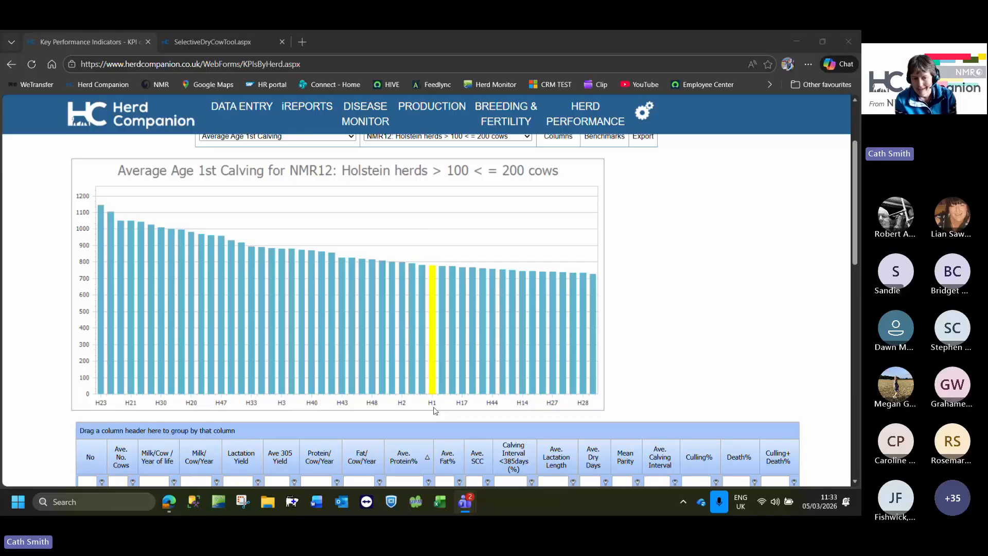
pyautogui.scroll(2, 318, 365)
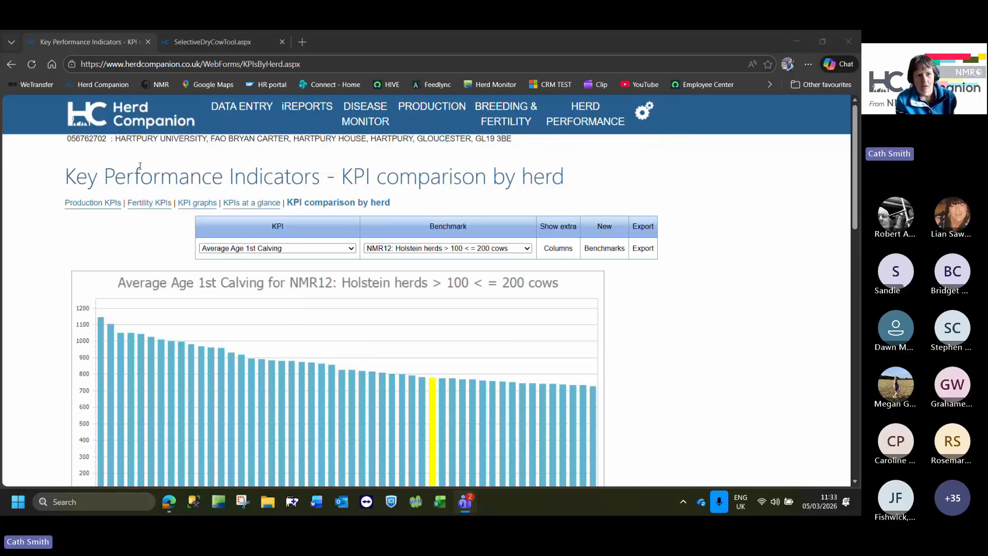
pyautogui.scroll(-2, 35, 263)
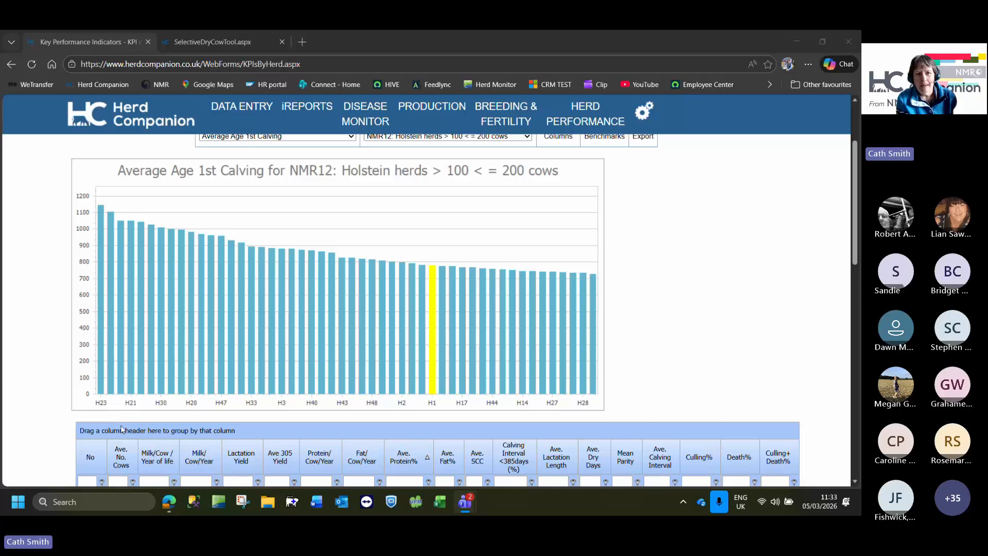
pyautogui.scroll(1, 122, 430)
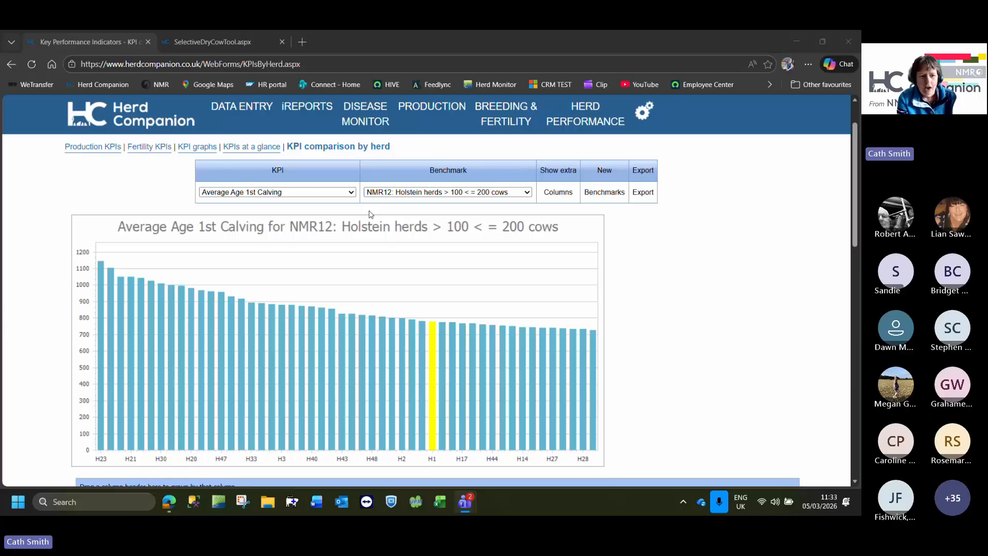
pyautogui.scroll(-4, 73, 361)
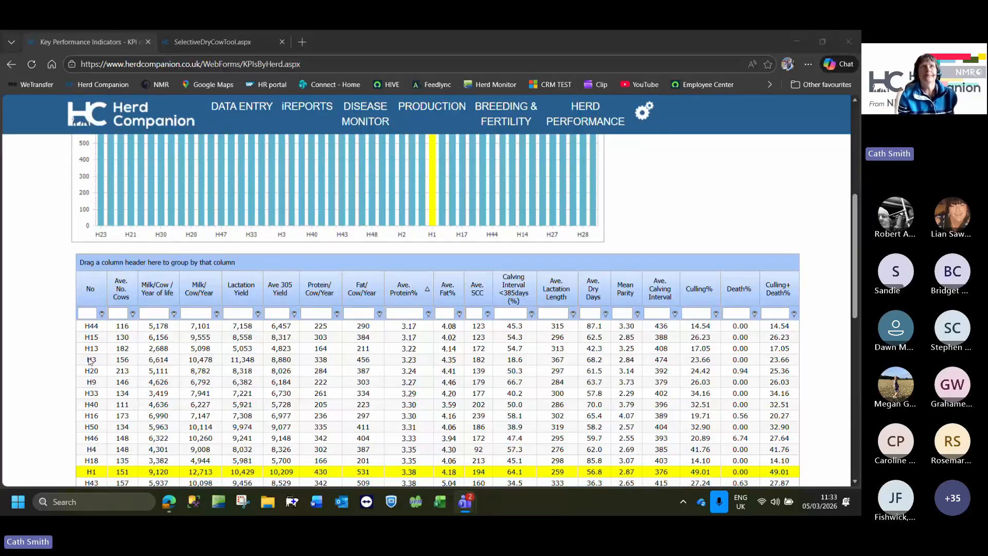
pyautogui.scroll(1, 90, 361)
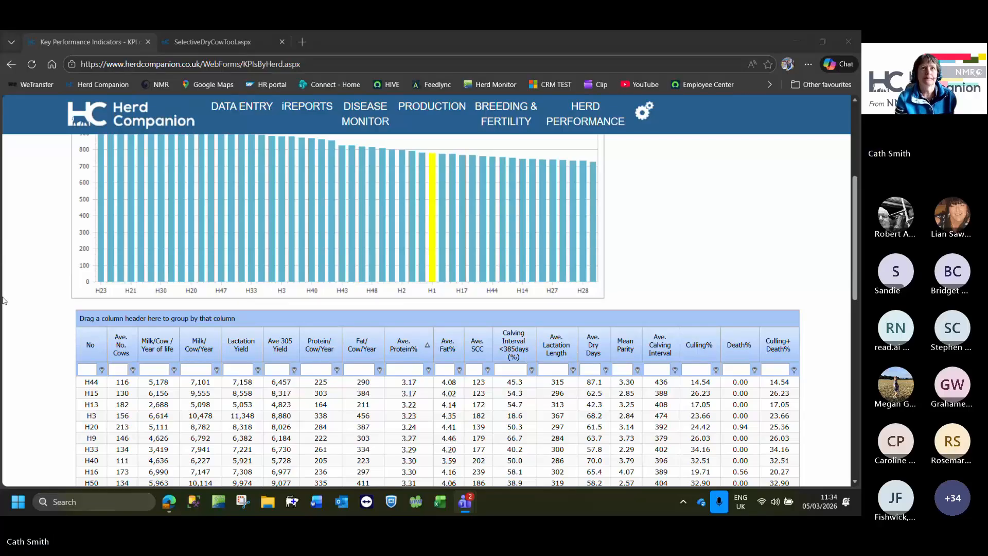
pyautogui.scroll(-1, 3, 302)
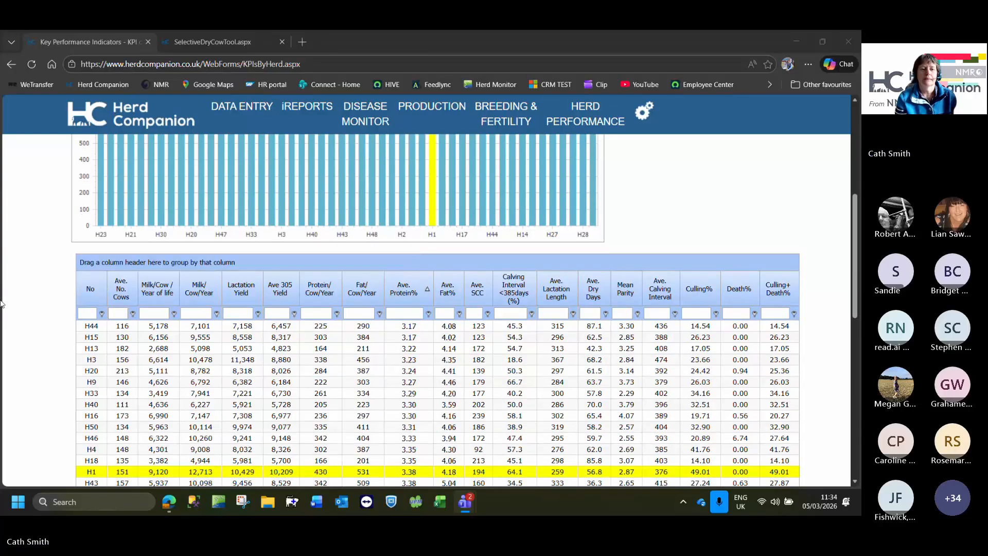